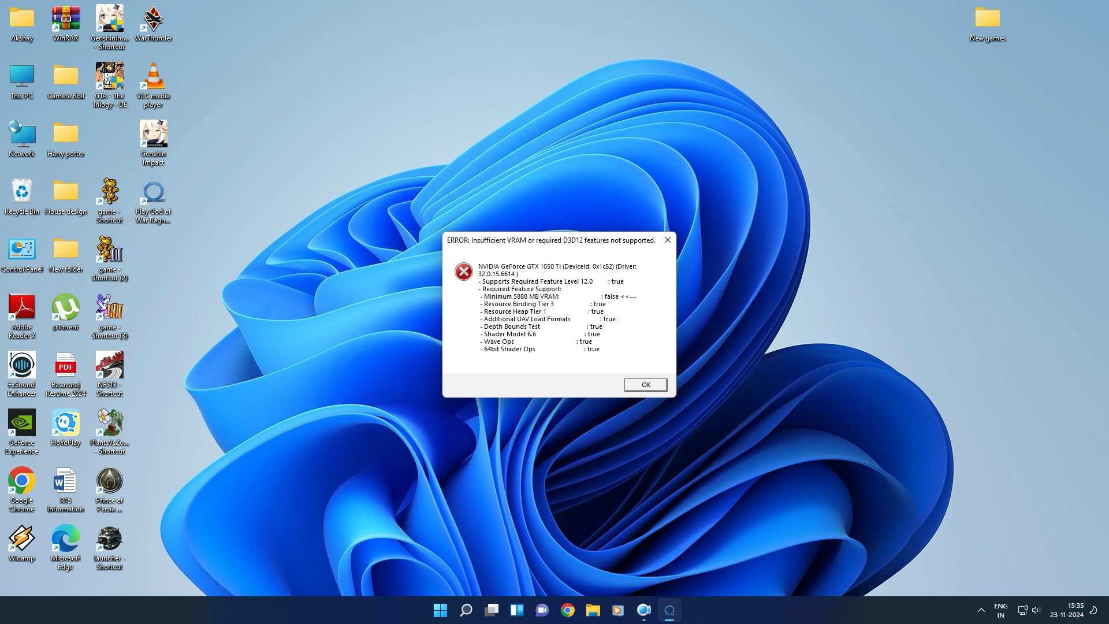
# - Dismiss the insufficient VRAM error and open the advanced system settings from the PC's properties
pyautogui.press('Return')
pyautogui.rightClick(23, 85)
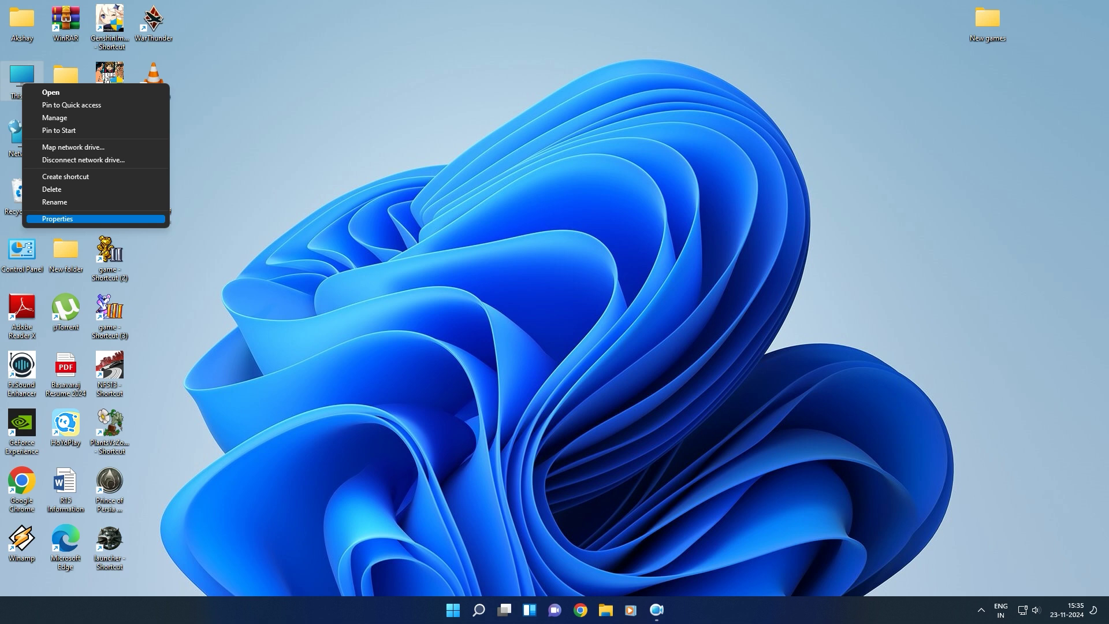
pyautogui.press('Return')
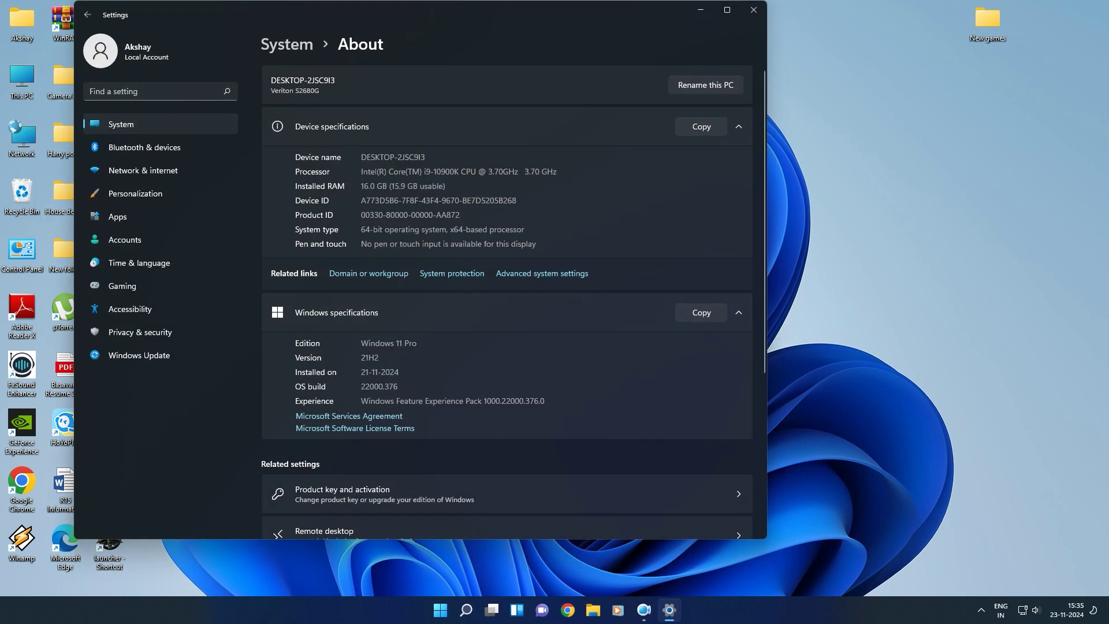
pyautogui.scroll(-5, 506, 300)
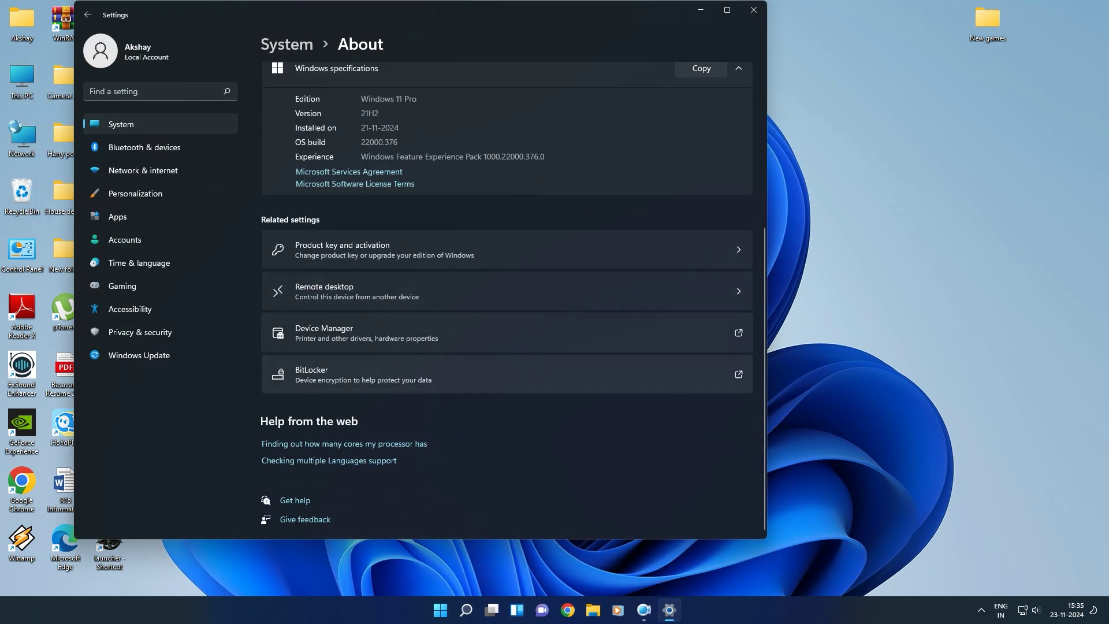
pyautogui.scroll(3, 506, 300)
pyautogui.scroll(1, 507, 300)
pyautogui.click(541, 274)
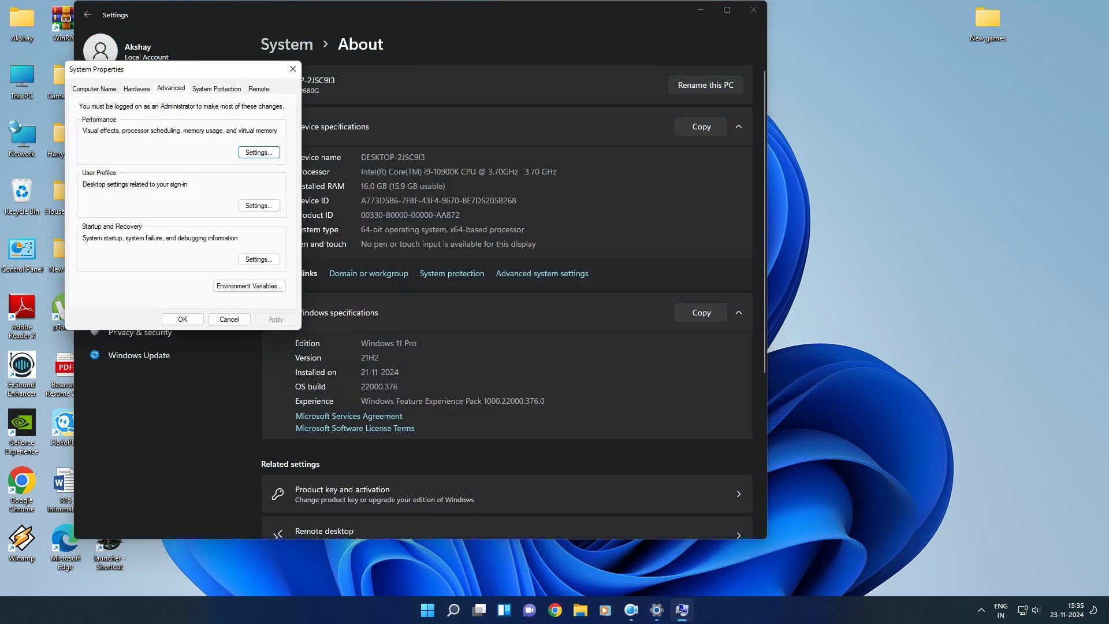
# - Open the advanced performance options of the system, leaving the startup and recovery settings as they are
pyautogui.click(259, 259)
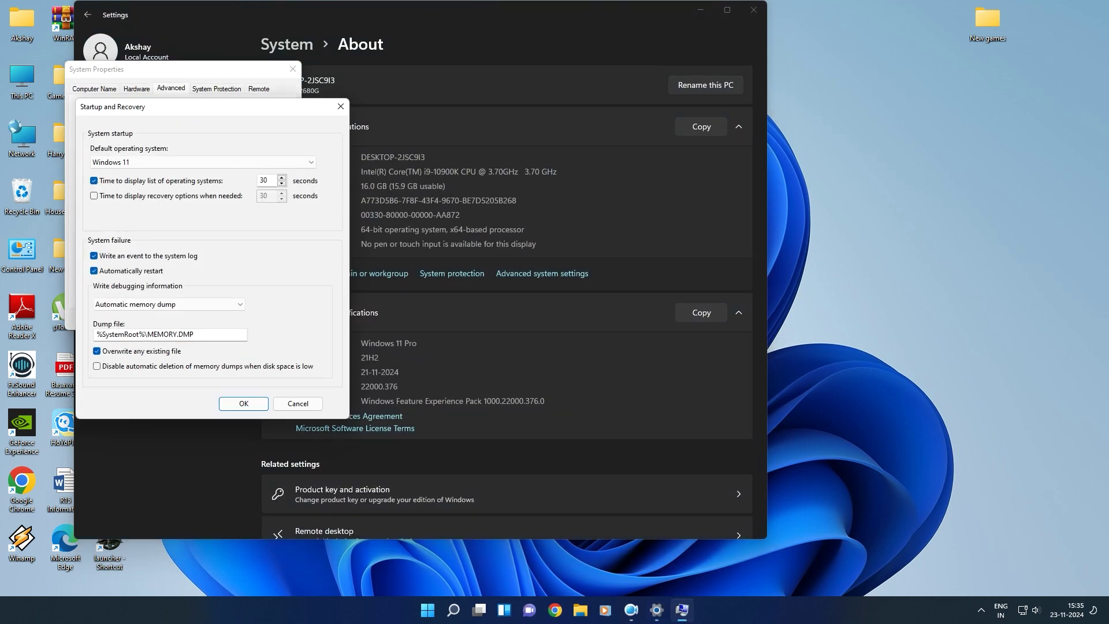
pyautogui.click(298, 404)
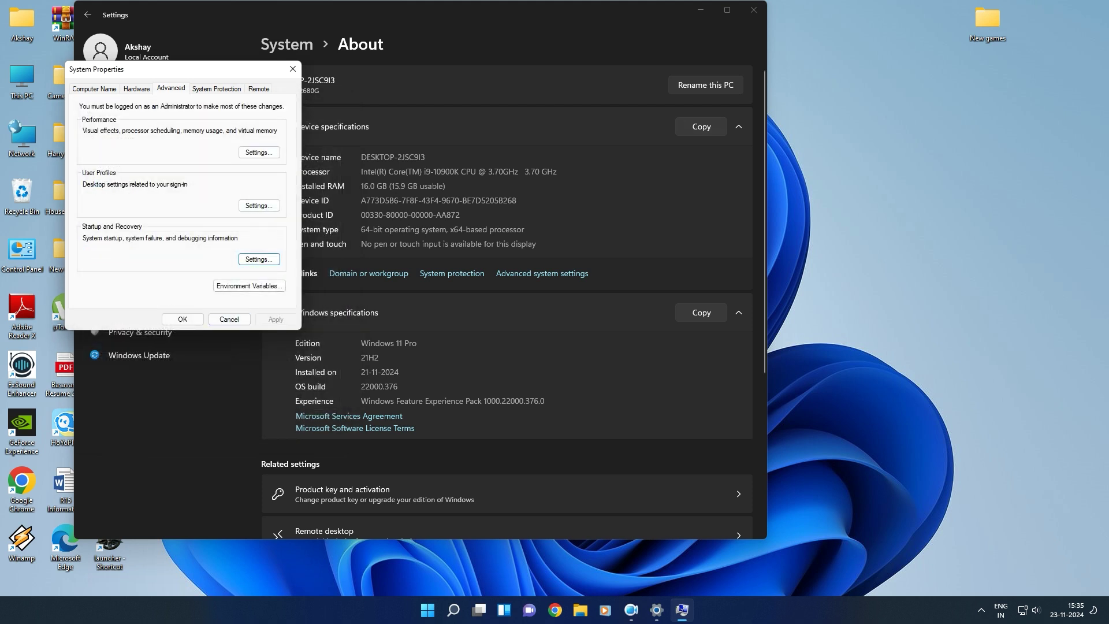
pyautogui.click(258, 152)
pyautogui.click(150, 134)
pyautogui.click(111, 132)
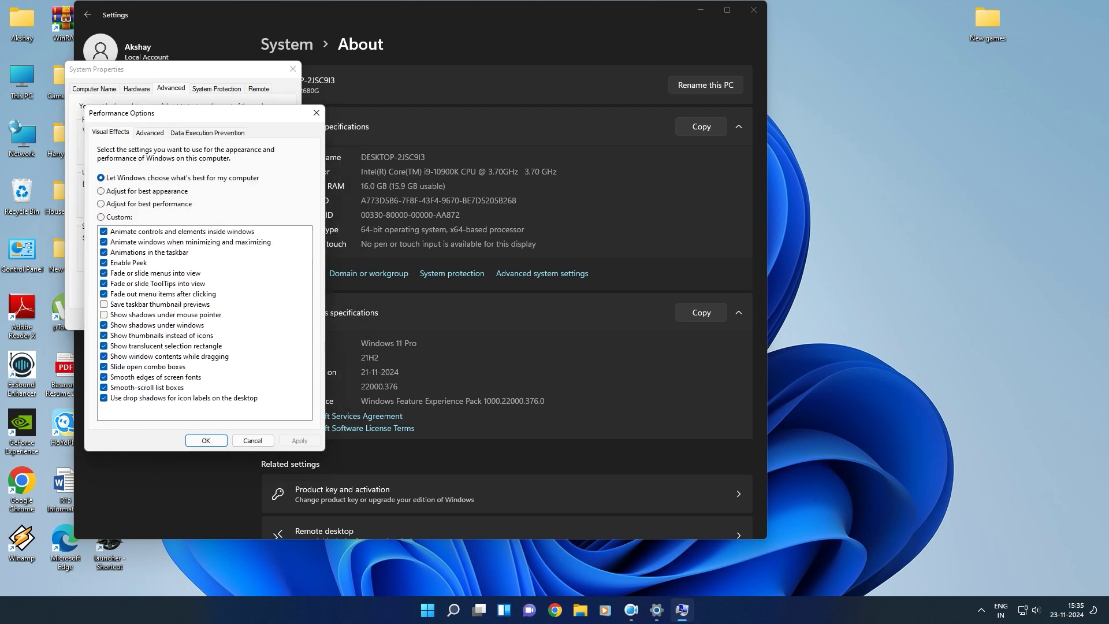
pyautogui.click(207, 133)
pyautogui.click(149, 133)
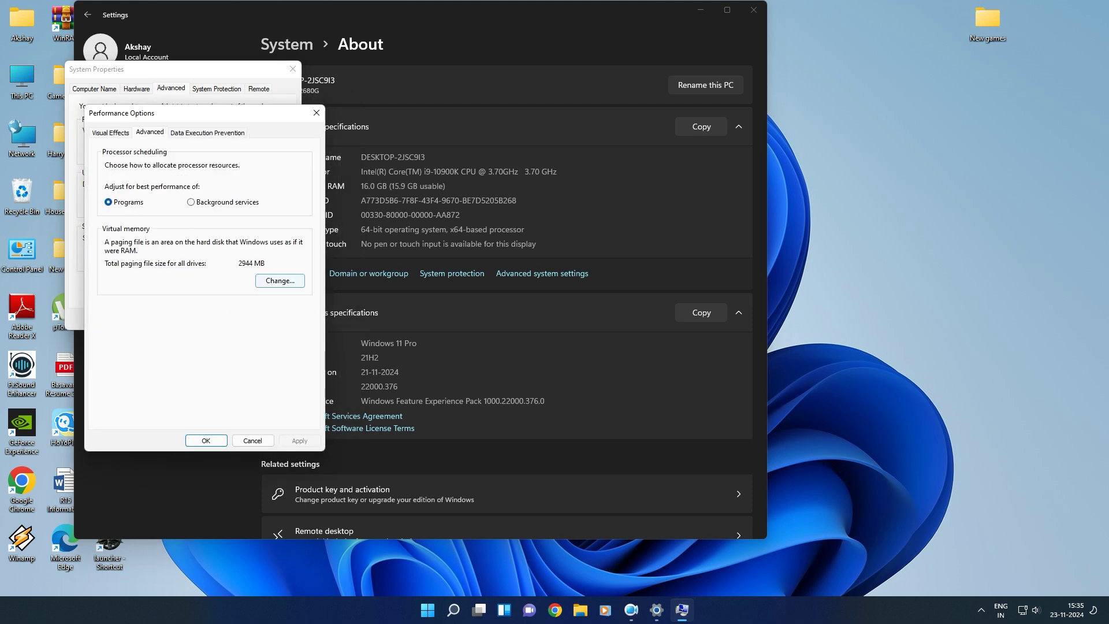
# - In the virtual memory settings, turn off automatic paging file management and choose a custom size for drive C
pyautogui.click(280, 280)
pyautogui.hotkey('alt', 'a')
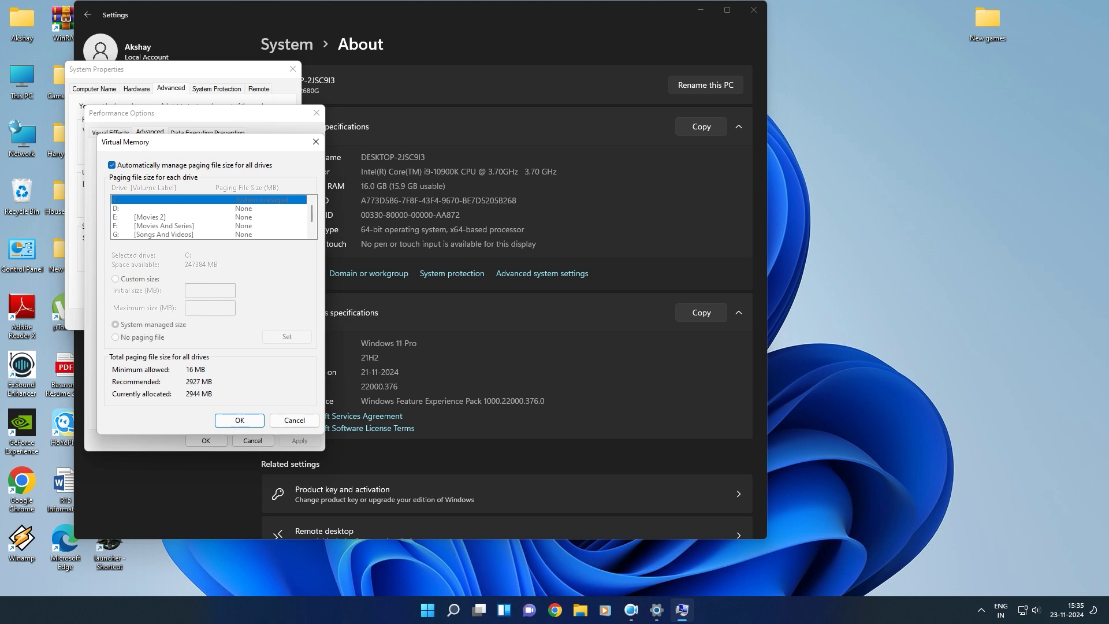
pyautogui.hotkey('alt', 'c')
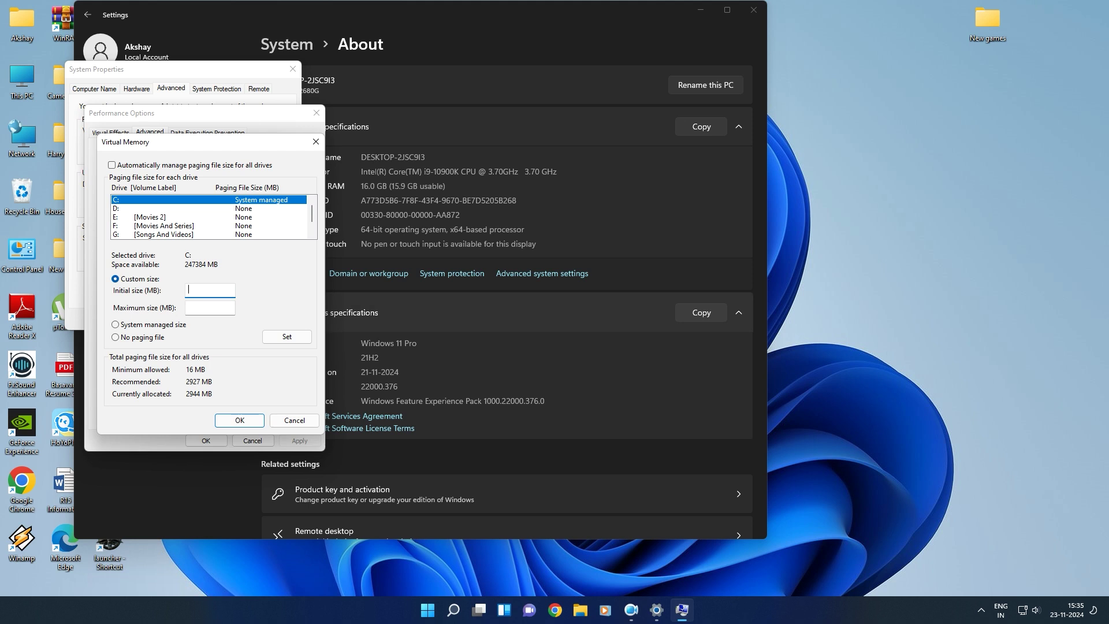
# - Open Calculator and compute 1024 × 1 × 16 for the initial paging file size
pyautogui.click(428, 609)
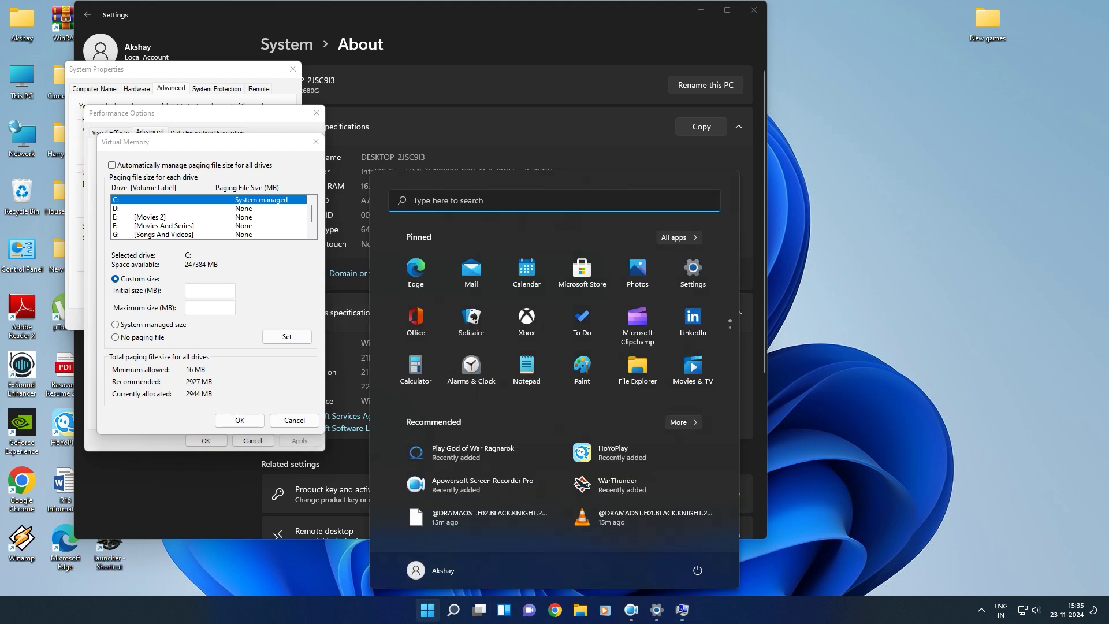
pyautogui.write('calculator')
pyautogui.press('Return')
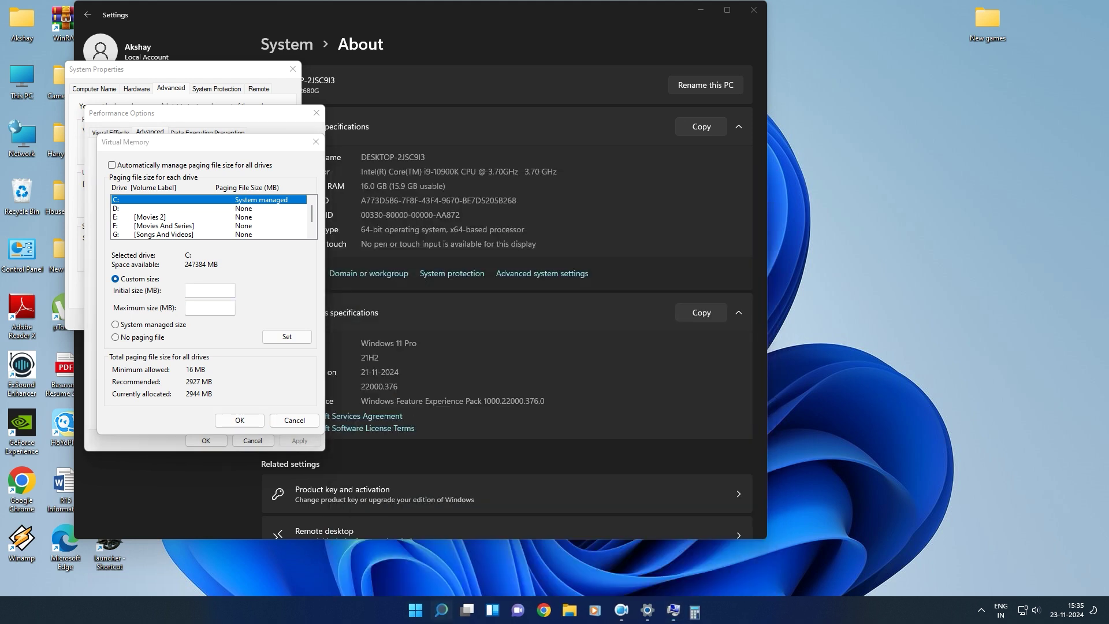
pyautogui.click(75, 297)
pyautogui.click(121, 327)
pyautogui.click(120, 296)
pyautogui.click(75, 265)
pyautogui.click(211, 234)
pyautogui.click(74, 297)
pyautogui.click(211, 265)
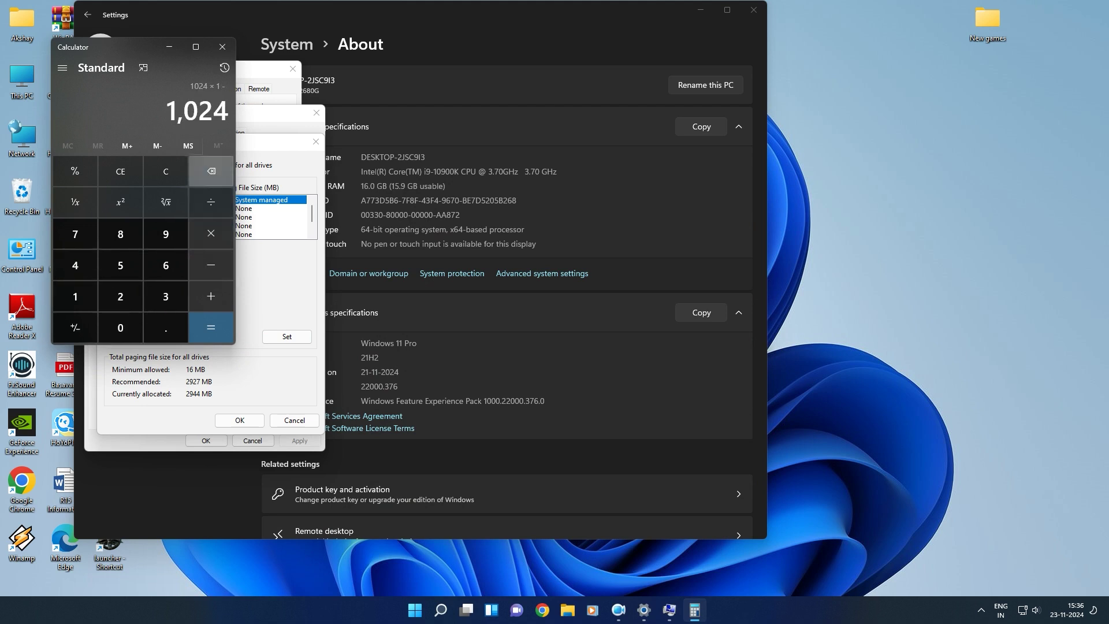
pyautogui.click(210, 234)
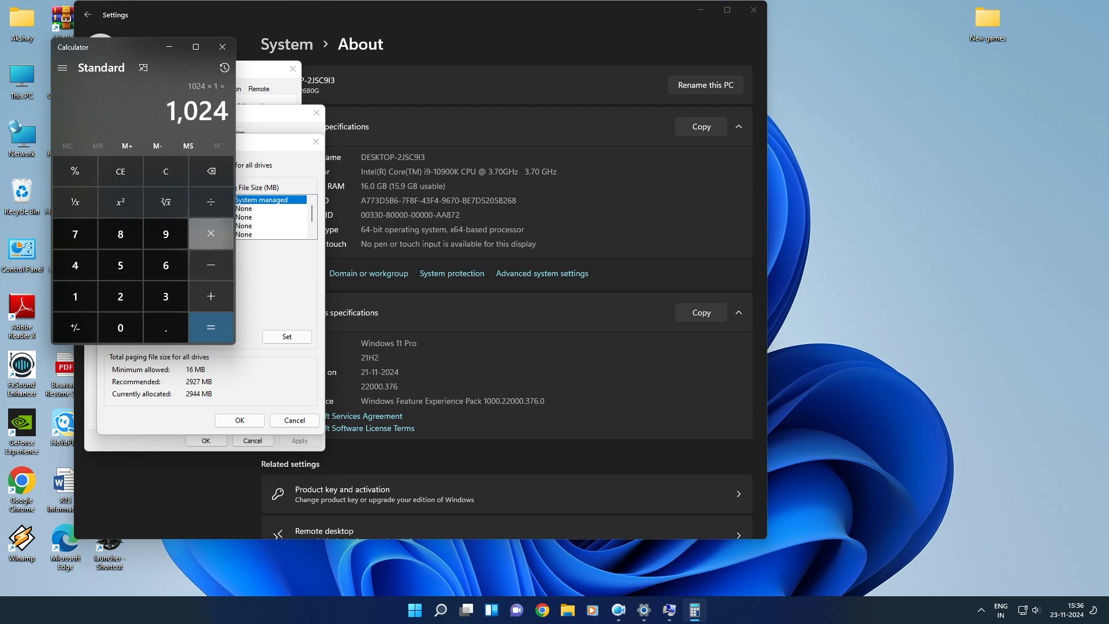
pyautogui.click(74, 296)
pyautogui.click(165, 265)
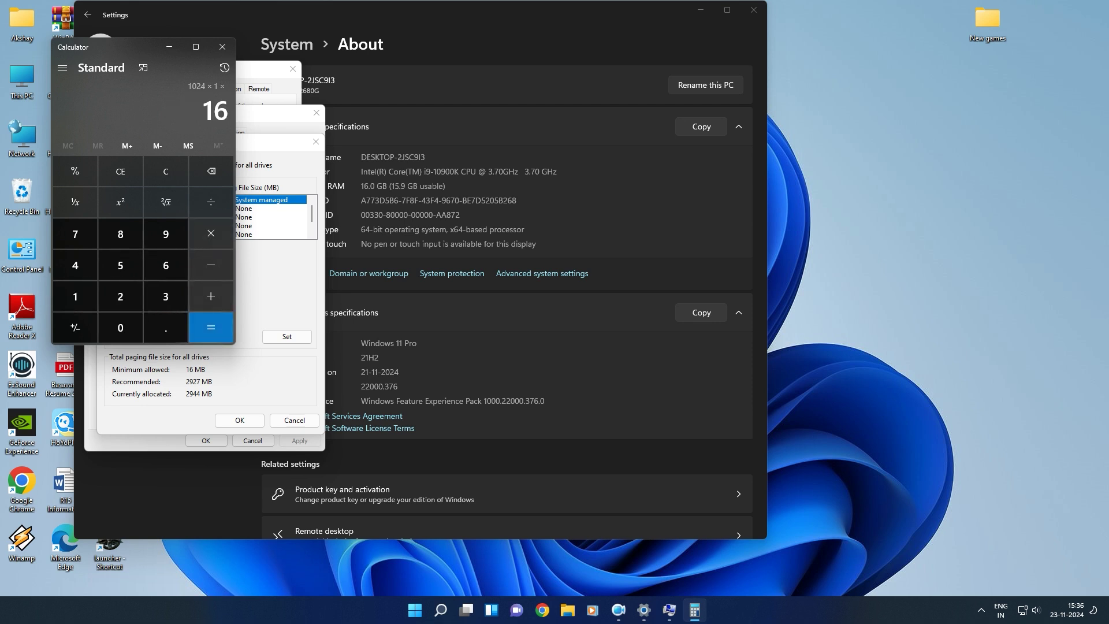
pyautogui.click(211, 328)
# - Move Calculator clear of the virtual memory settings and set drive C's initial paging file size to 16384 MB
pyautogui.moveTo(139, 51); pyautogui.dragTo(604, 101)
pyautogui.click(209, 290)
pyautogui.click(210, 290)
pyautogui.write('1')
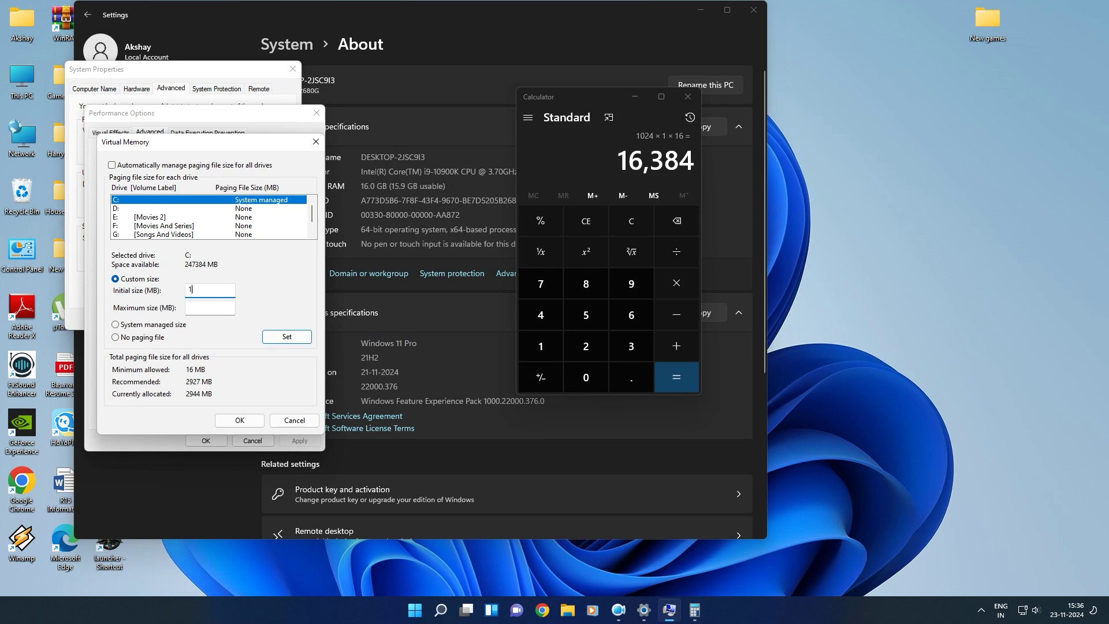
pyautogui.write('6384')
pyautogui.press('Tab')
# - Calculate 16384 + 16384 for the maximum paging file size
pyautogui.click(677, 345)
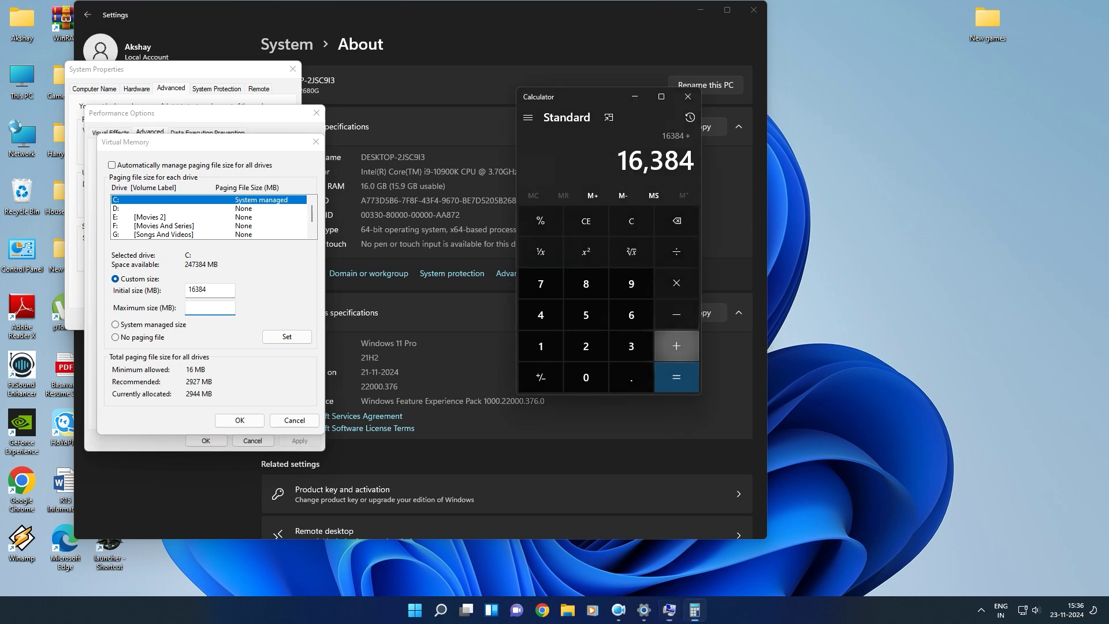
pyautogui.click(541, 346)
pyautogui.click(632, 315)
pyautogui.click(631, 346)
pyautogui.click(586, 283)
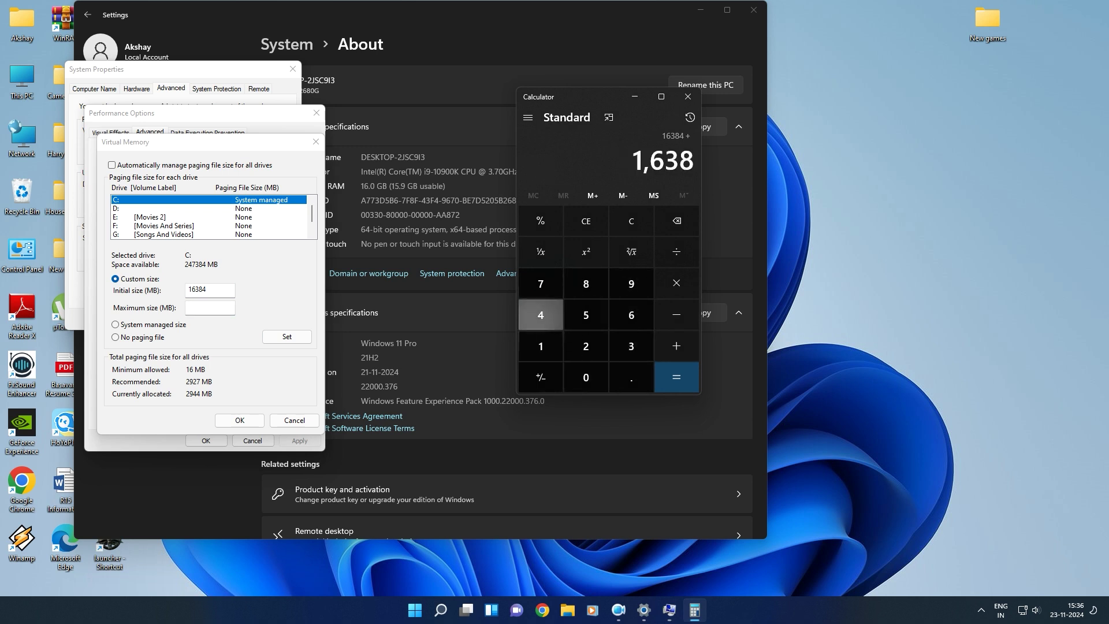
pyautogui.click(541, 315)
pyautogui.click(676, 377)
# - Set drive C's maximum paging file size to 32768 MB, apply the custom size and acknowledge the restart notice
pyautogui.click(210, 307)
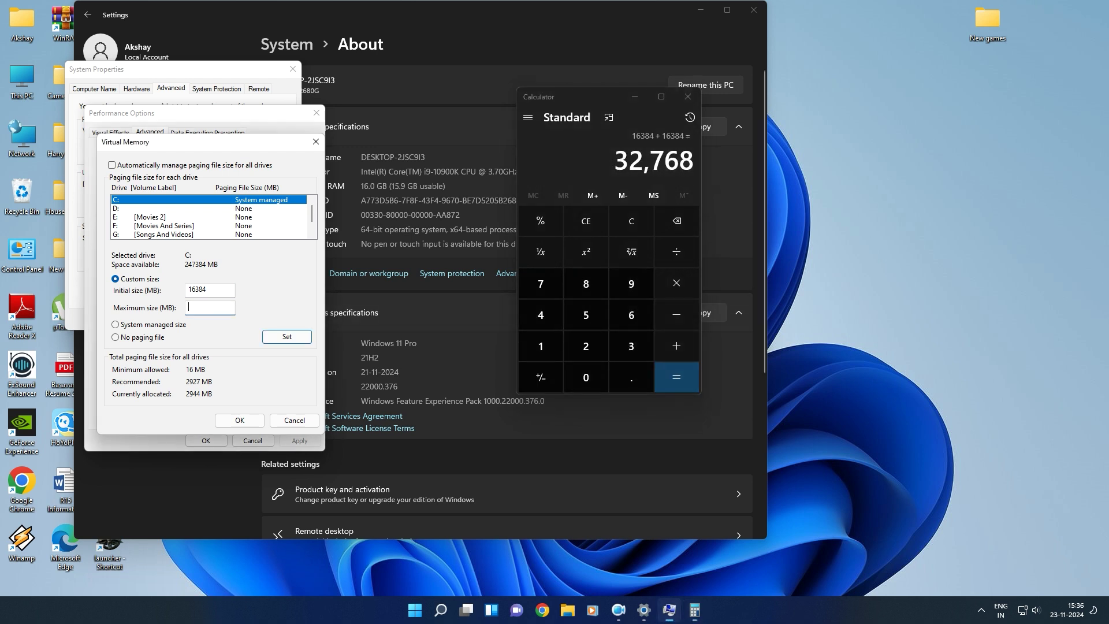
pyautogui.write('32768')
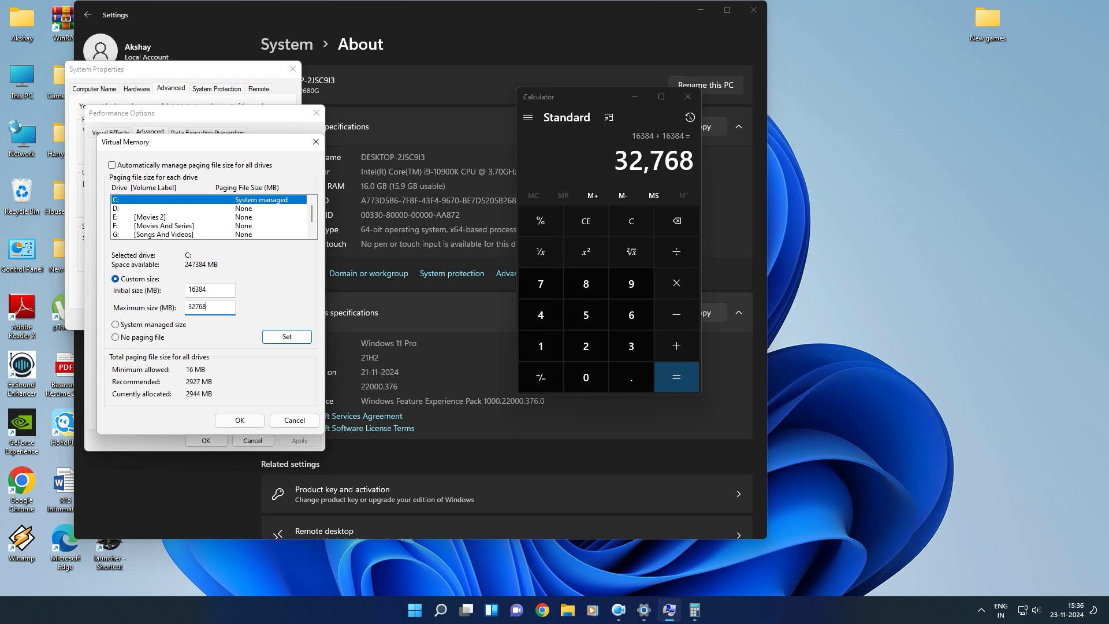
pyautogui.click(287, 336)
pyautogui.click(240, 420)
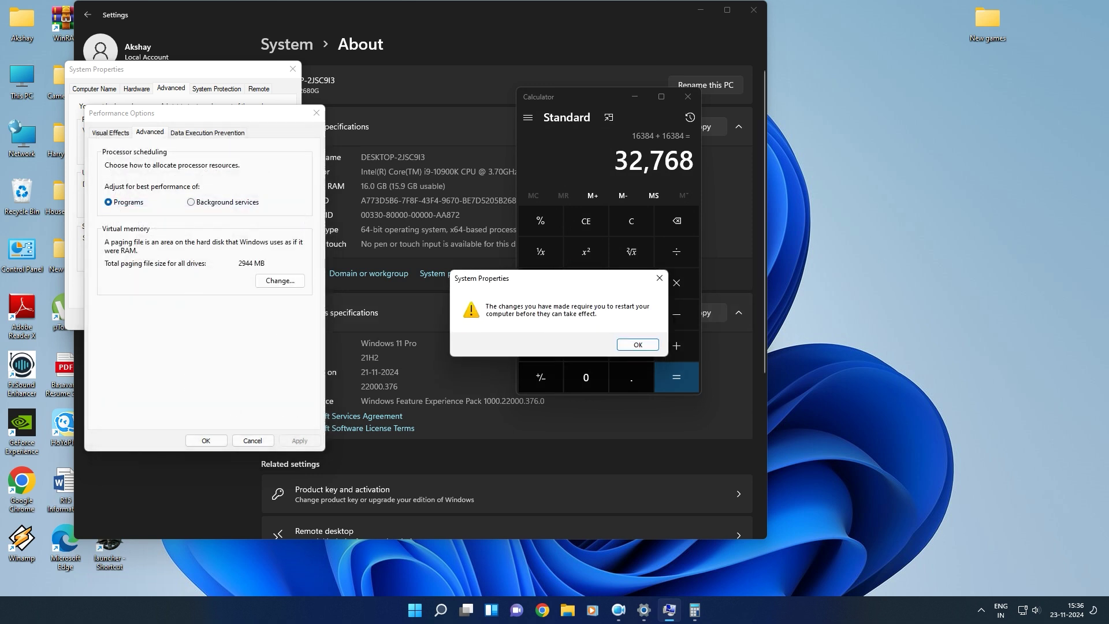
pyautogui.click(638, 343)
# - Confirm and close the performance options and system properties to save the virtual memory change
pyautogui.click(299, 440)
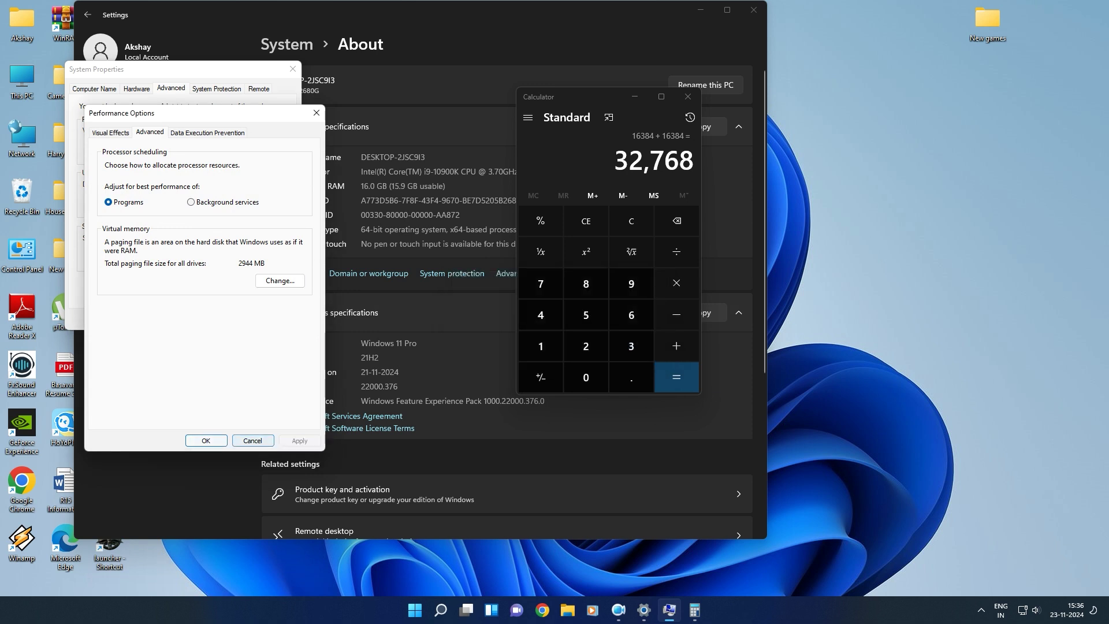
pyautogui.click(205, 440)
pyautogui.click(182, 319)
pyautogui.press('Return')
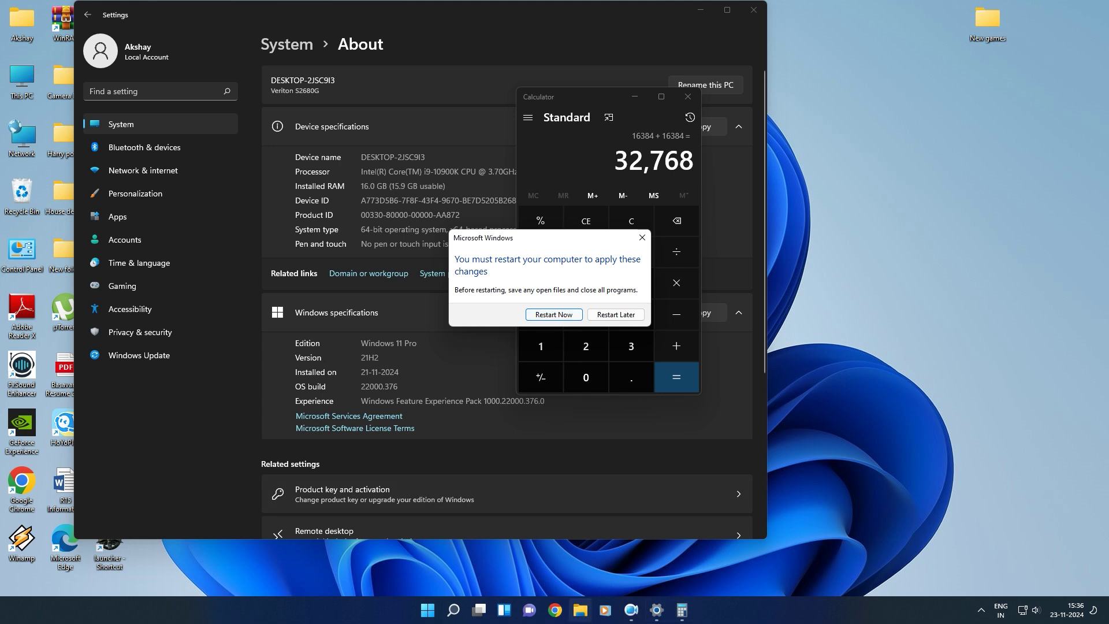
pyautogui.click(631, 610)
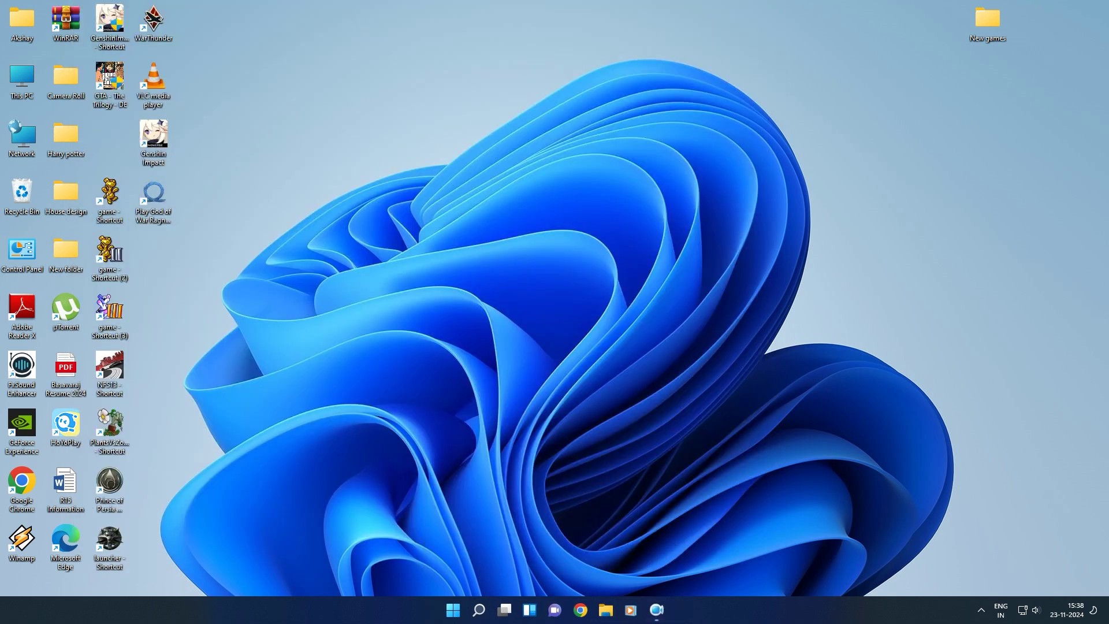
# - Check the paging file size in the advanced performance options and virtual memory settings, and close all the settings windows
pyautogui.rightClick(22, 68)
pyautogui.click(64, 202)
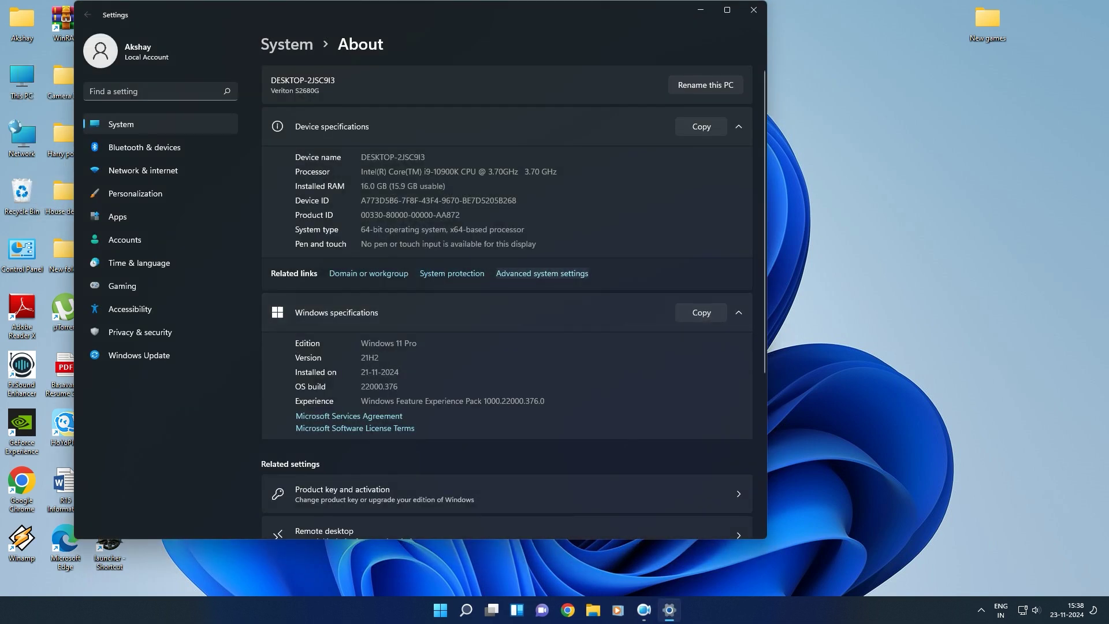
pyautogui.click(542, 273)
pyautogui.click(214, 214)
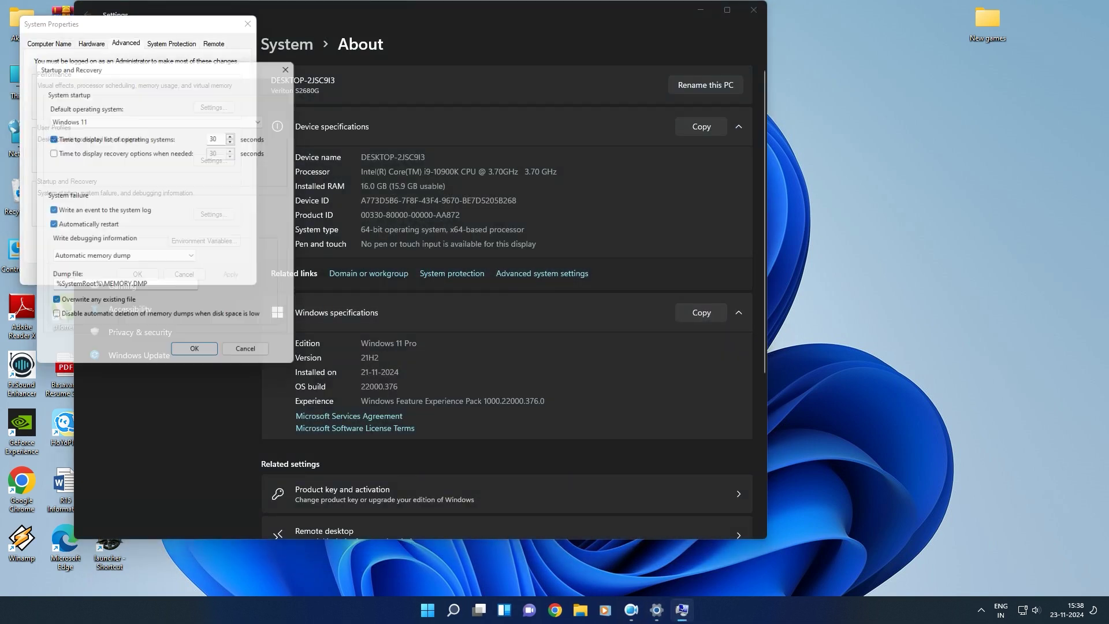
pyautogui.press('Escape')
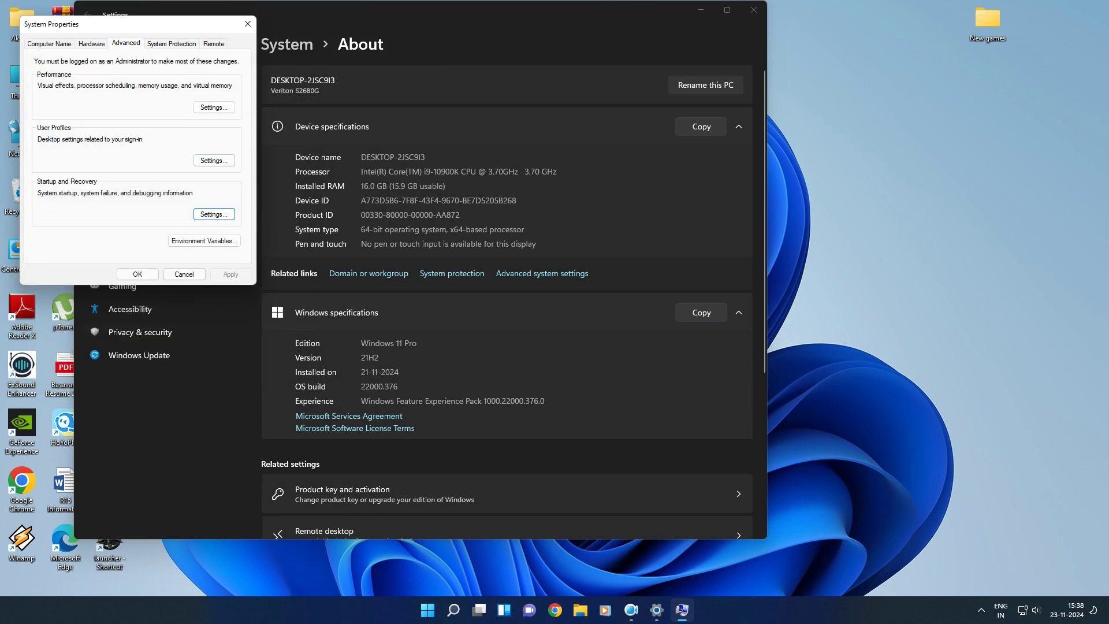
pyautogui.click(214, 108)
pyautogui.click(105, 87)
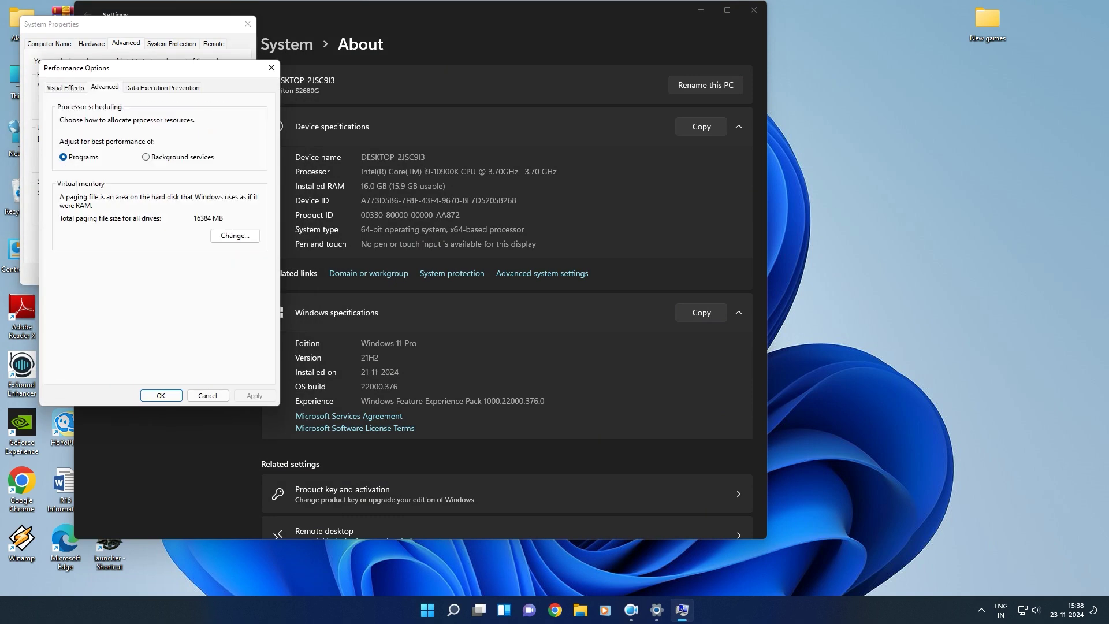
pyautogui.click(235, 235)
pyautogui.press('Escape')
pyautogui.press('Escape')
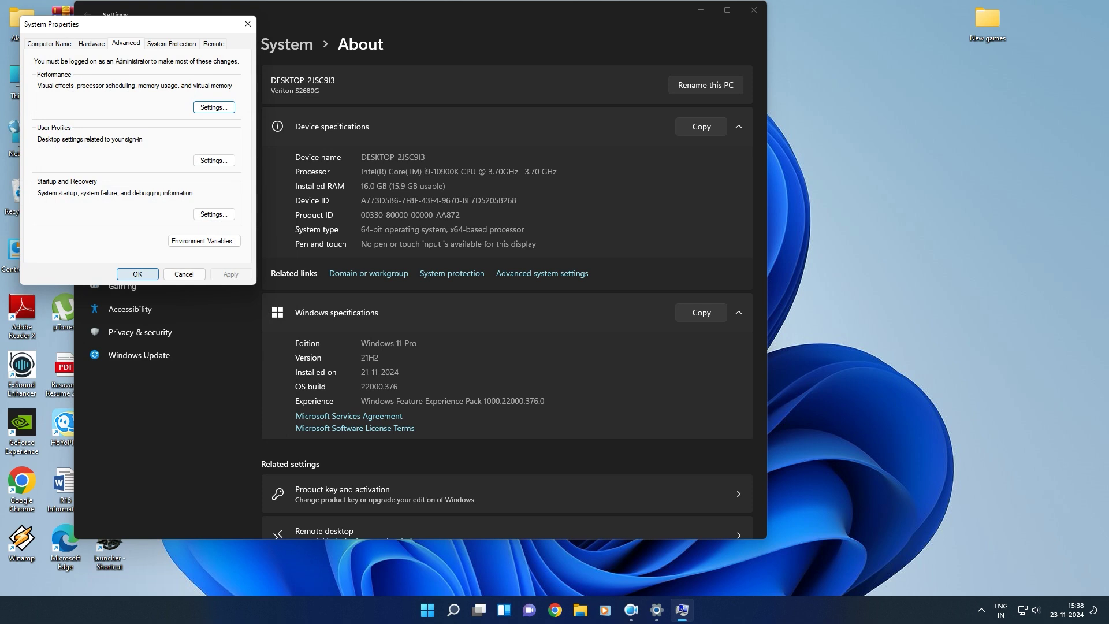
pyautogui.press('Escape')
pyautogui.click(753, 10)
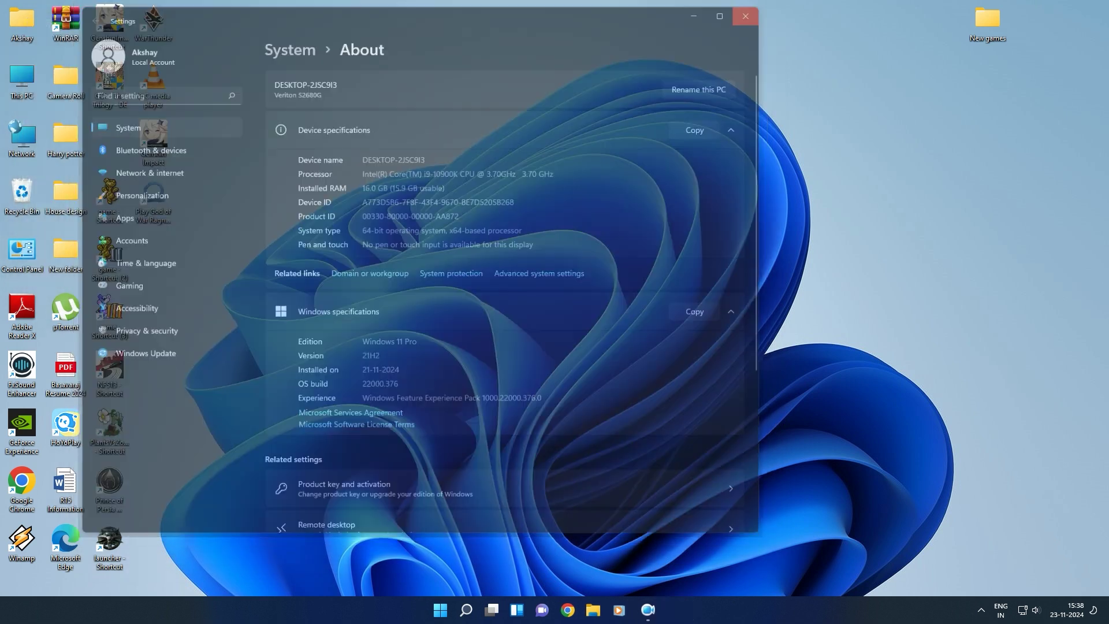
# - Try running God of War Ragnarok again and dismiss its error message
pyautogui.rightClick(450, 149)
pyautogui.click(514, 196)
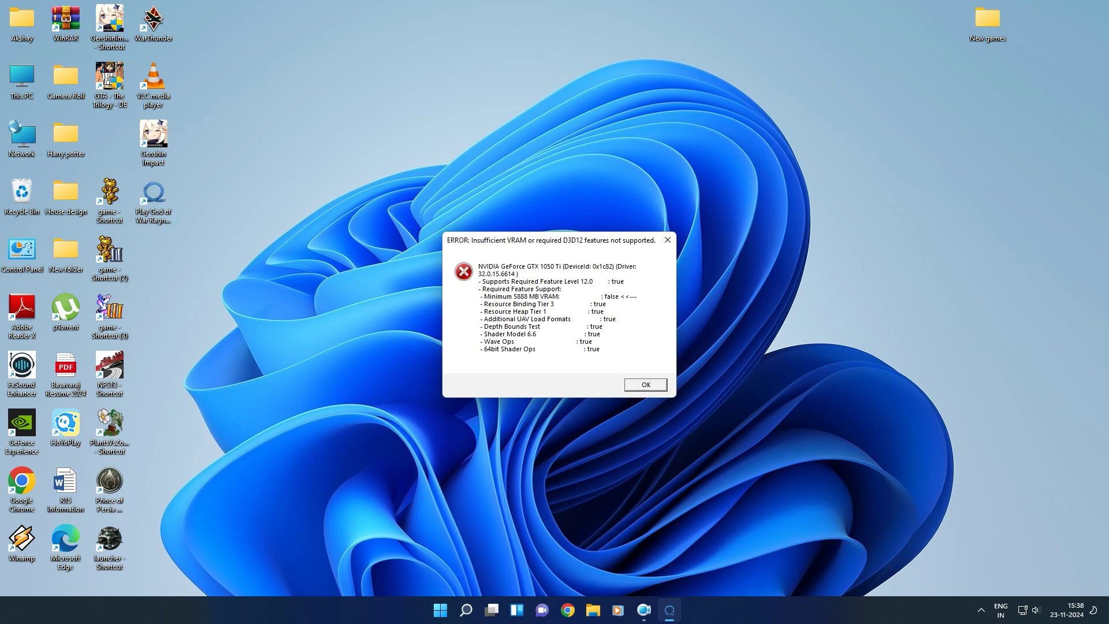
pyautogui.press('Return')
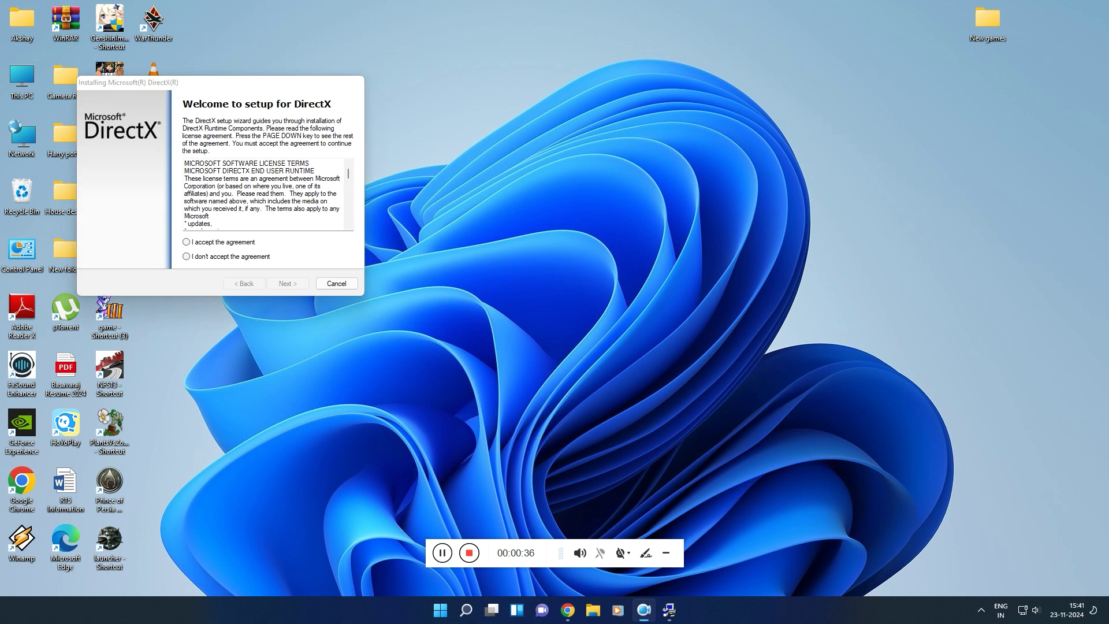
# - Accept the DirectX license agreement, decline the Bing Bar and start installing the runtime components
pyautogui.click(186, 242)
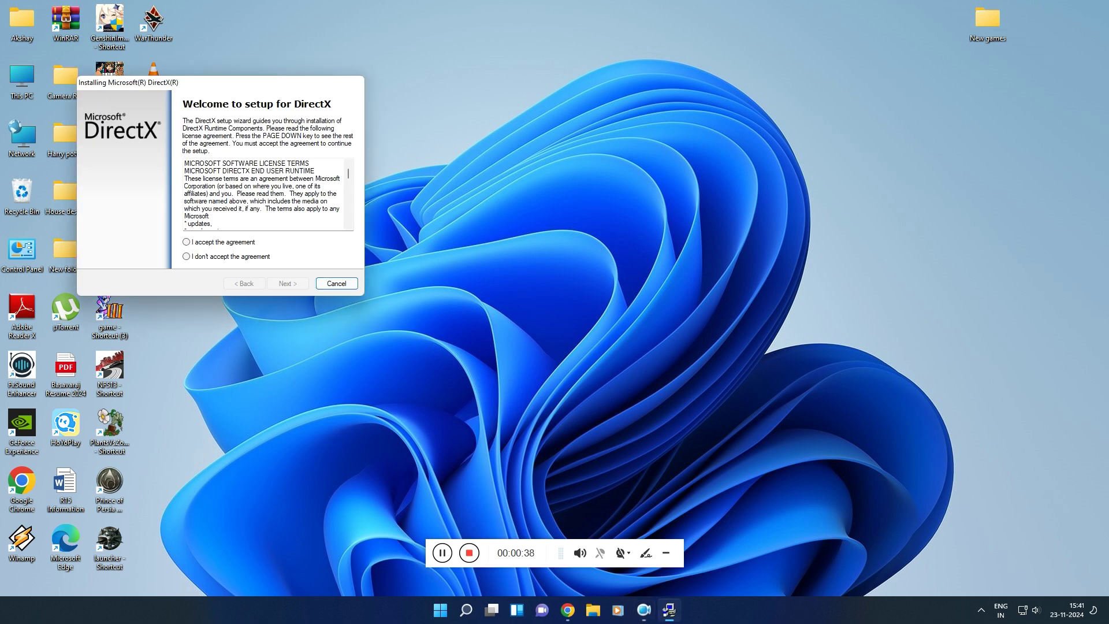
pyautogui.moveTo(220, 82); pyautogui.dragTo(530, 69)
pyautogui.click(598, 270)
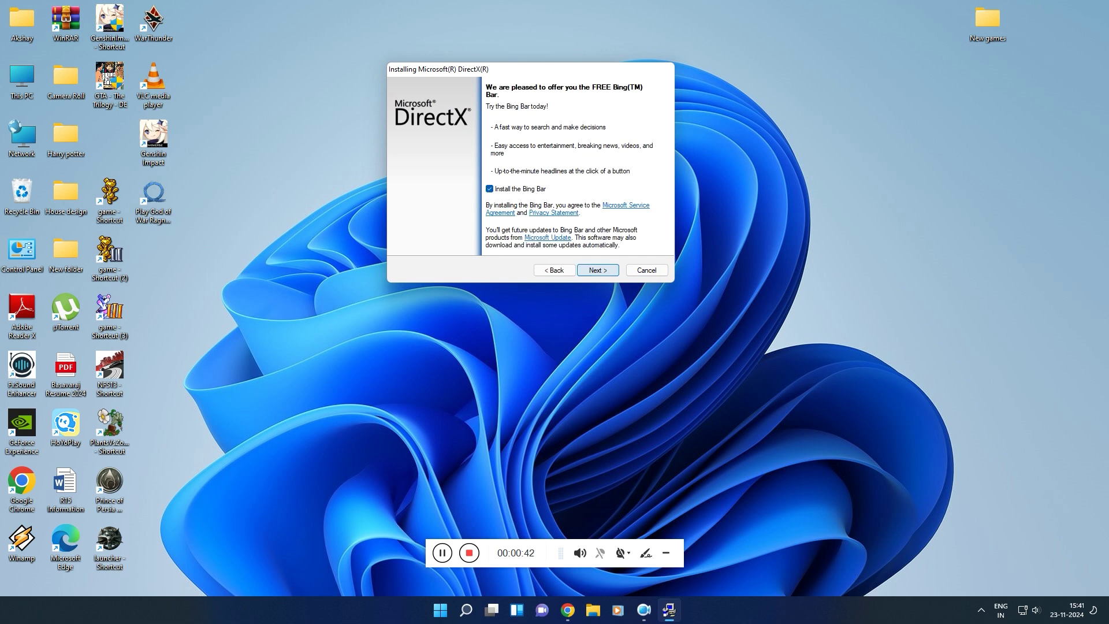
pyautogui.click(489, 189)
pyautogui.click(598, 270)
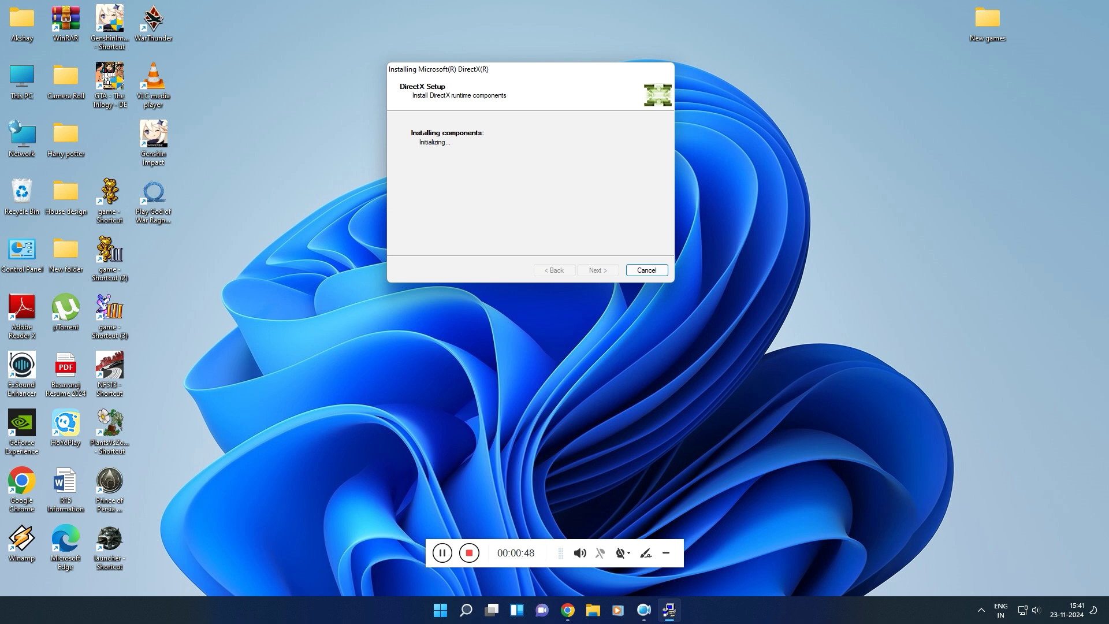
# - Finish the DirectX setup, refresh the desktop, and run God of War Ragnarok again, dismissing its error message
pyautogui.click(598, 270)
pyautogui.rightClick(519, 204)
pyautogui.click(538, 250)
pyautogui.doubleClick(153, 200)
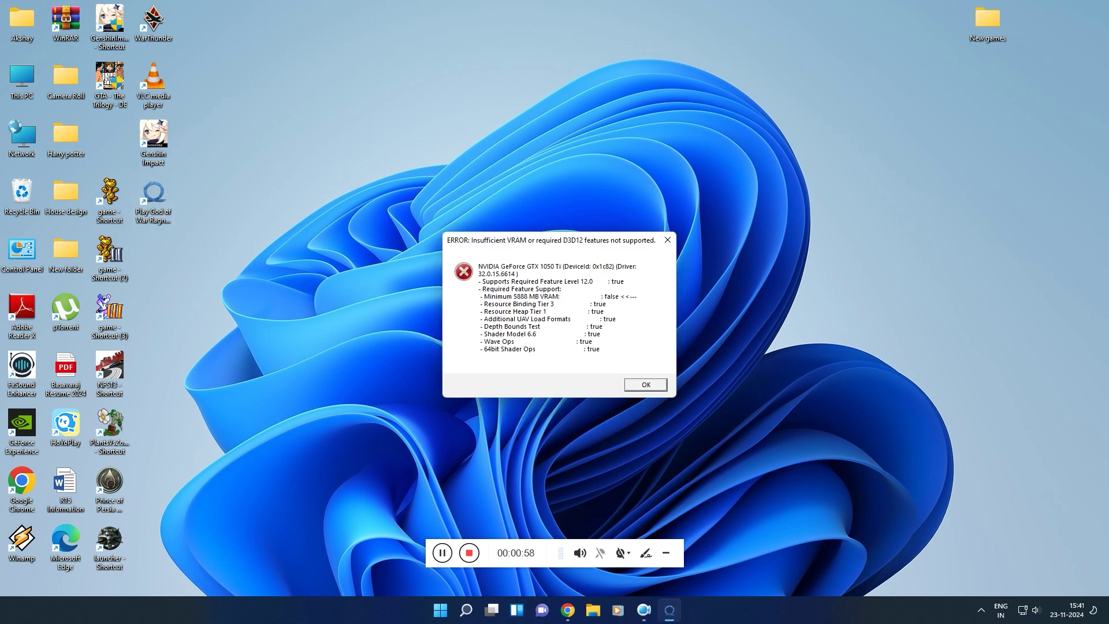
pyautogui.press('Return')
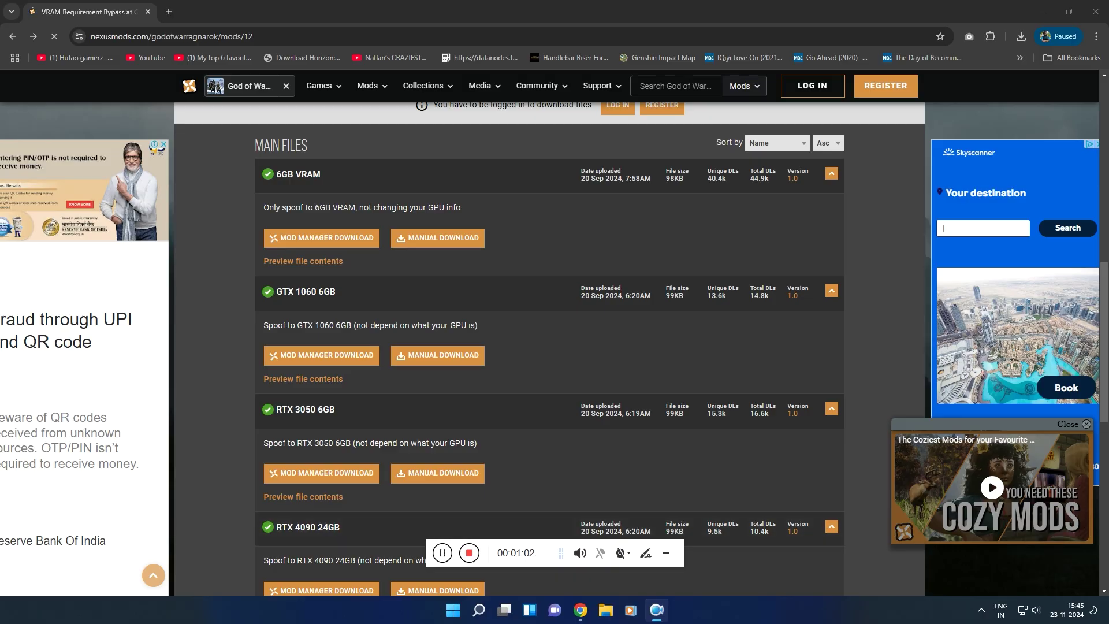
# - Open the manual download page of the 6GB VRAM mod file, review its download options and close the browser
pyautogui.scroll(2, 549, 349)
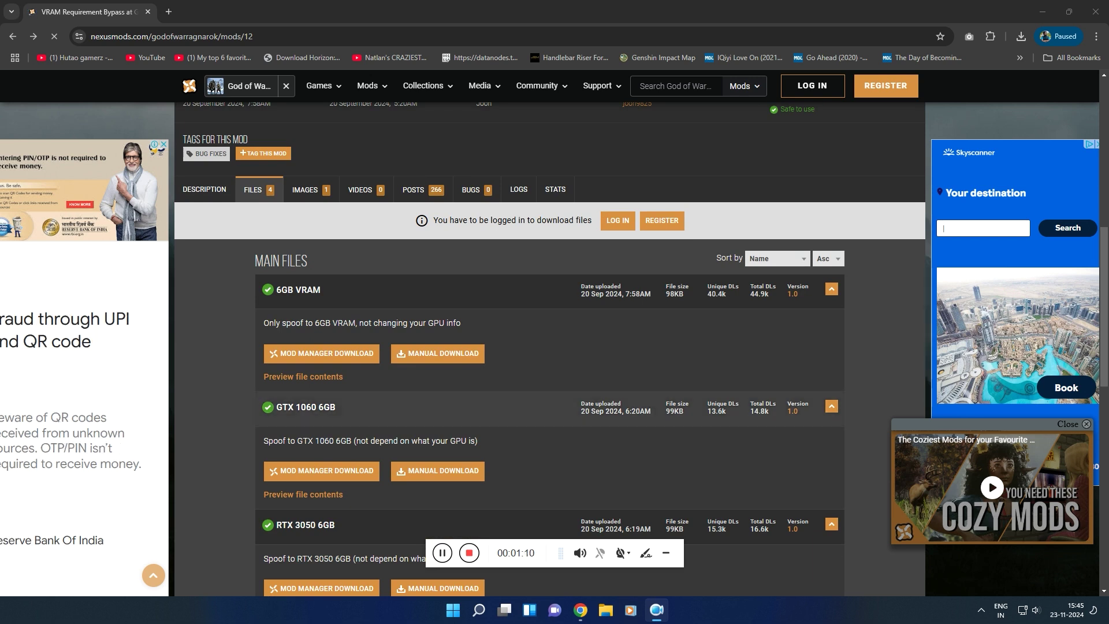
pyautogui.click(666, 553)
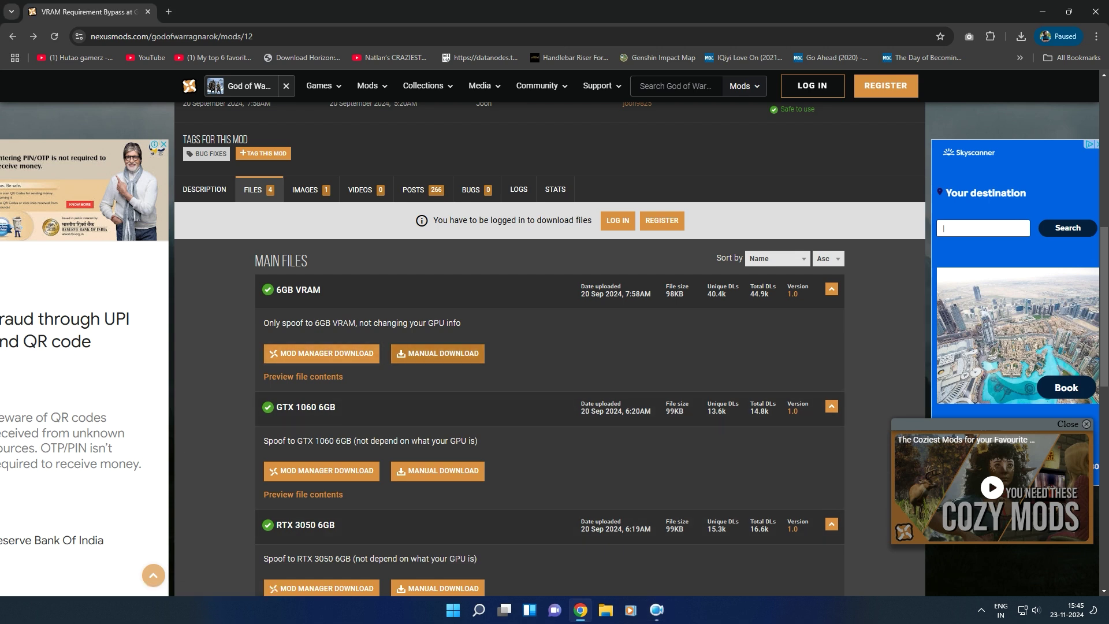
pyautogui.click(437, 353)
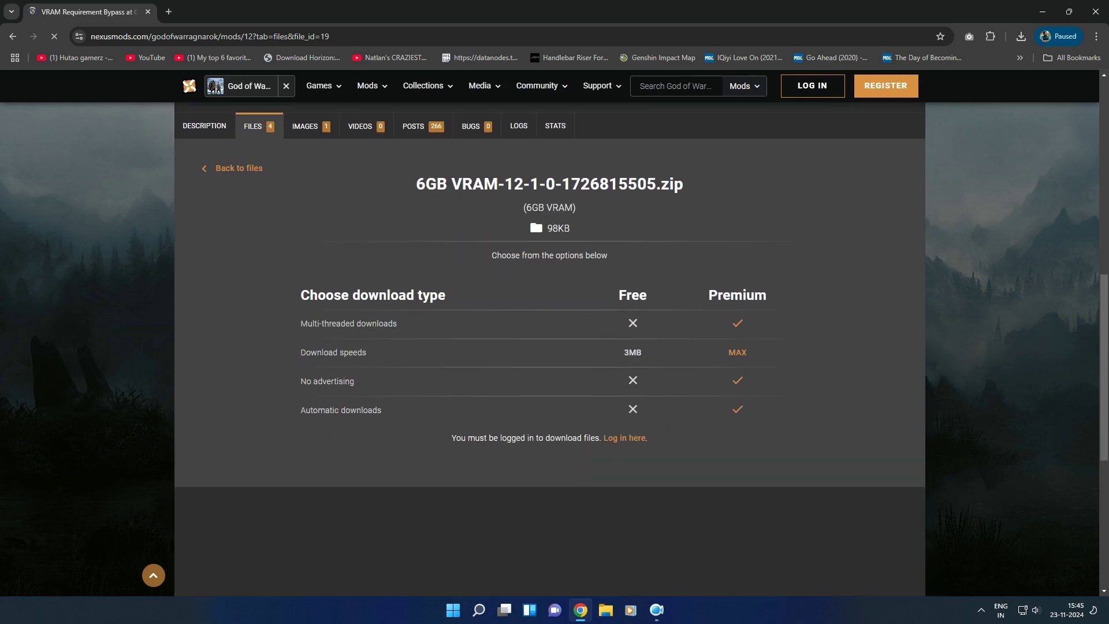
pyautogui.scroll(-4, 549, 346)
pyautogui.scroll(3, 549, 347)
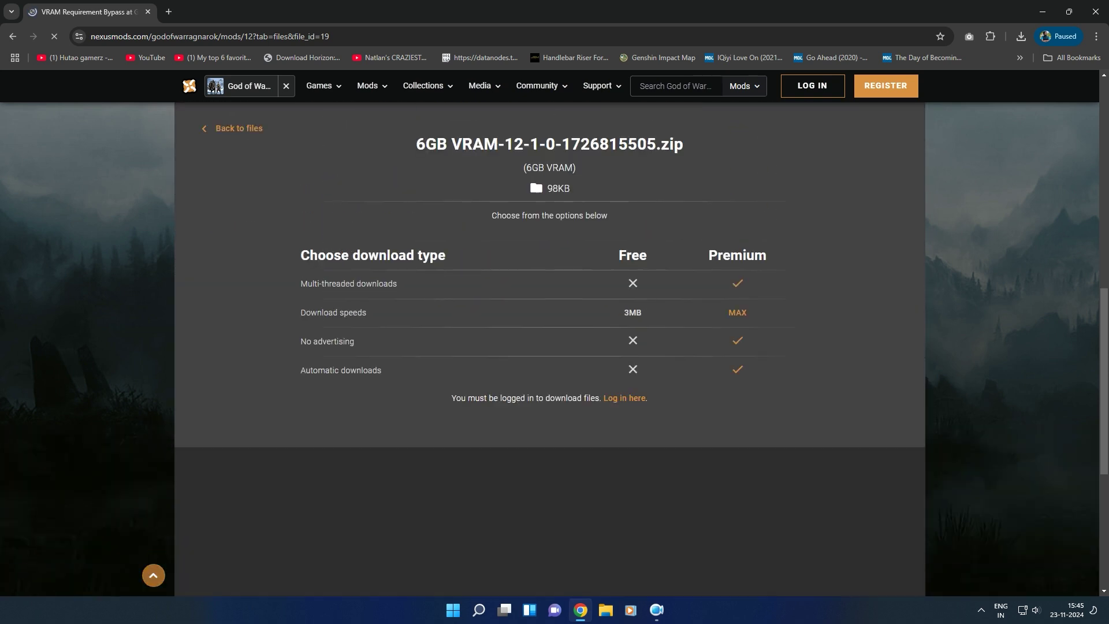
pyautogui.scroll(7, 548, 347)
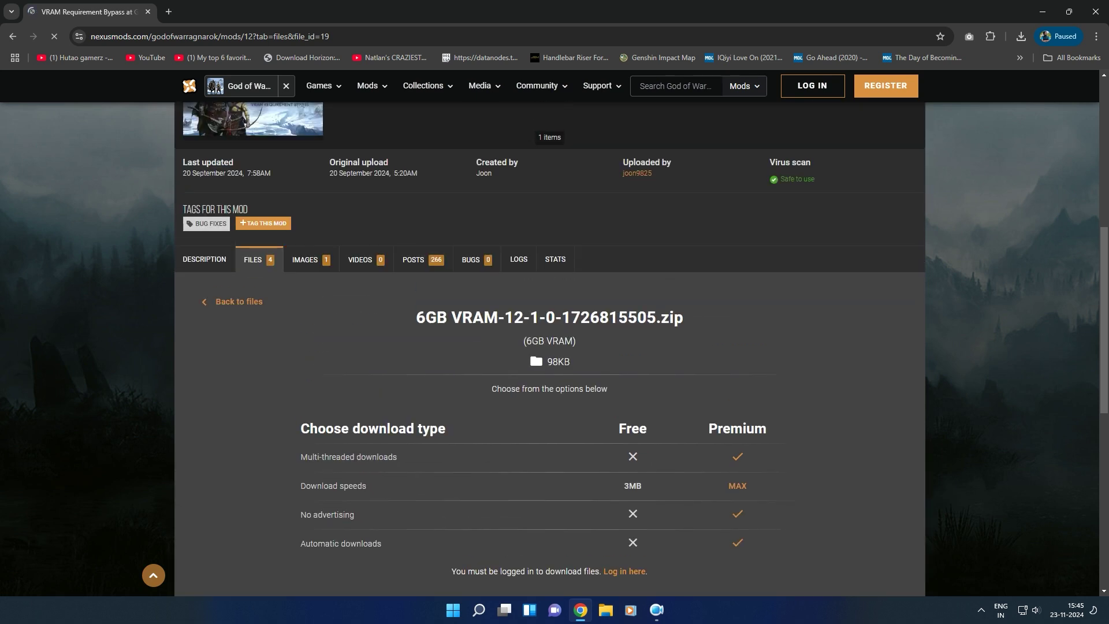
pyautogui.scroll(-4, 549, 347)
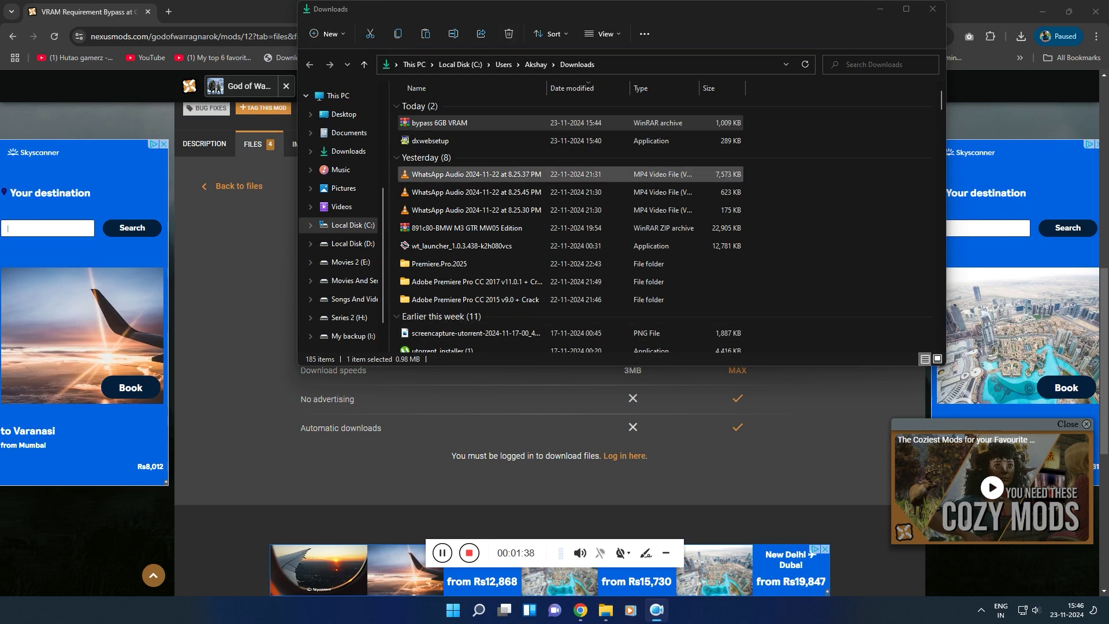
pyautogui.click(1096, 11)
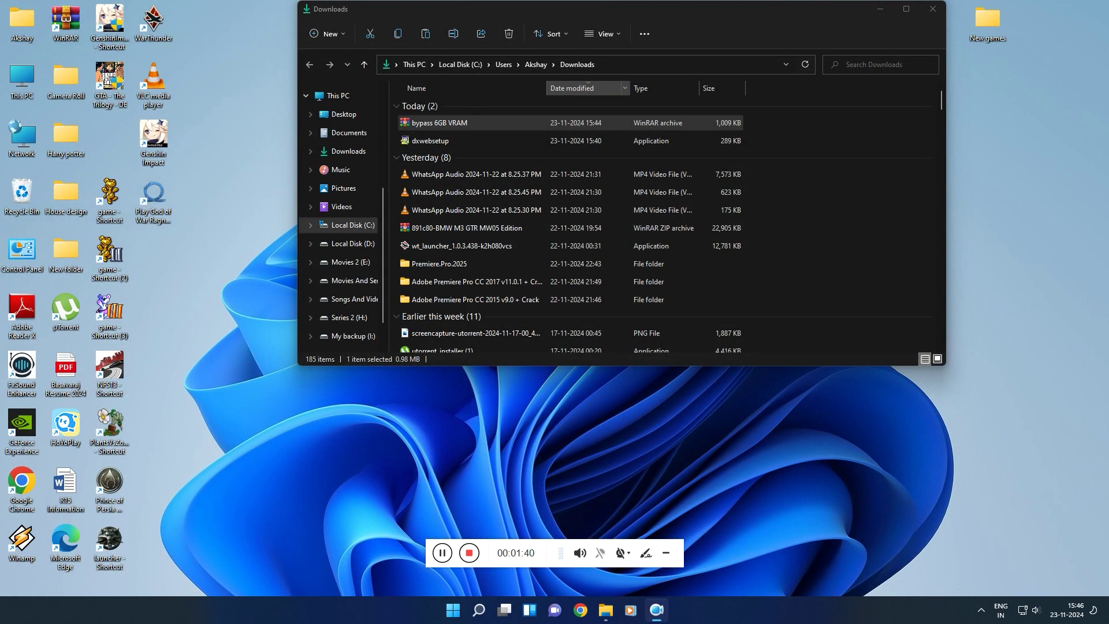
# - Extract the bypass 6GB VRAM archive with 7-Zip into a folder of the same name in Downloads
pyautogui.rightClick(438, 120)
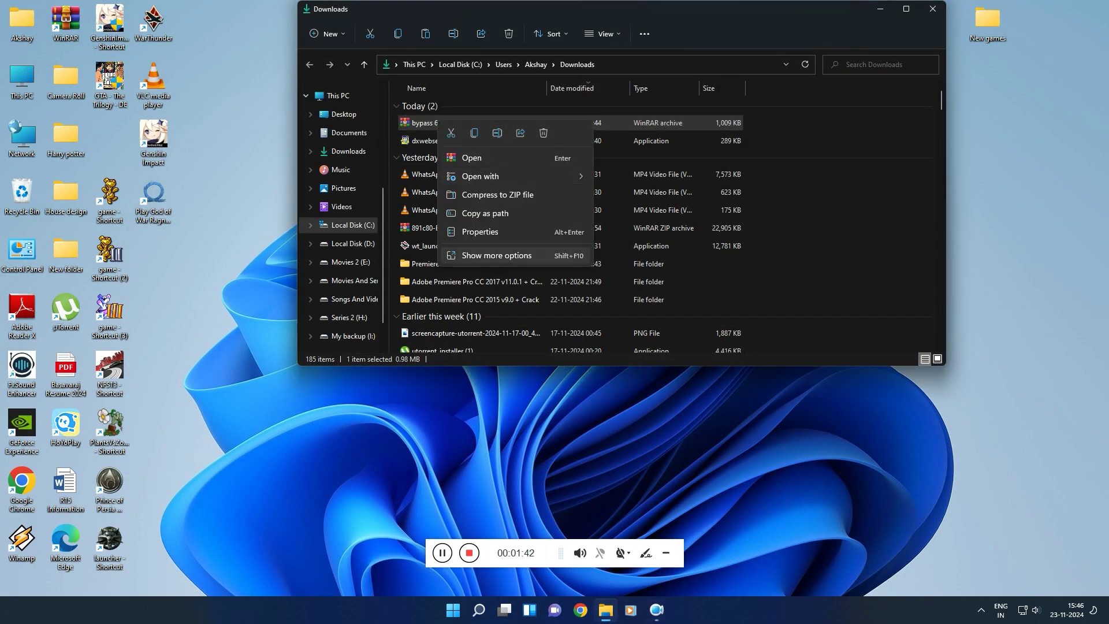
pyautogui.click(491, 256)
pyautogui.moveTo(569, 325)
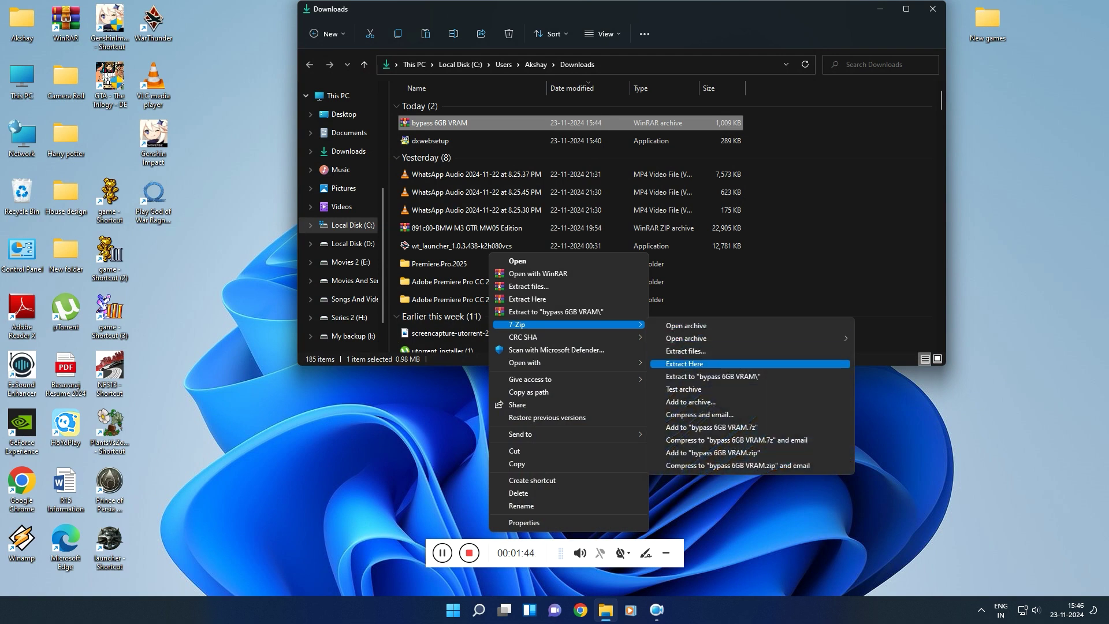
pyautogui.click(705, 377)
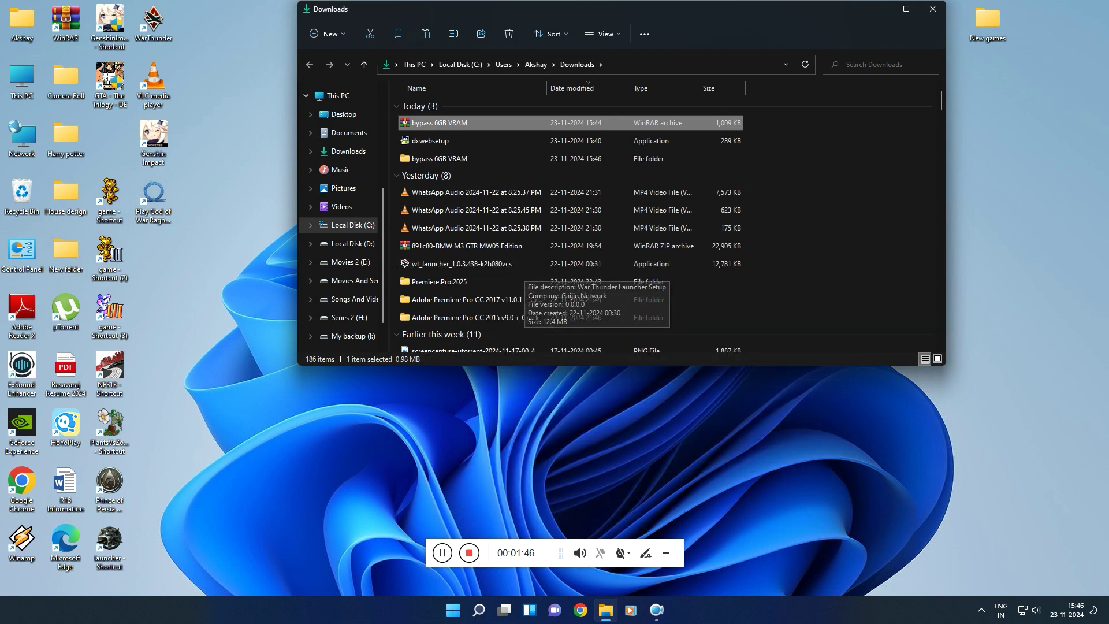
# - Open the extracted bypass 6GB VRAM folder and read the mod's Instructions text file, closing it when done
pyautogui.doubleClick(439, 158)
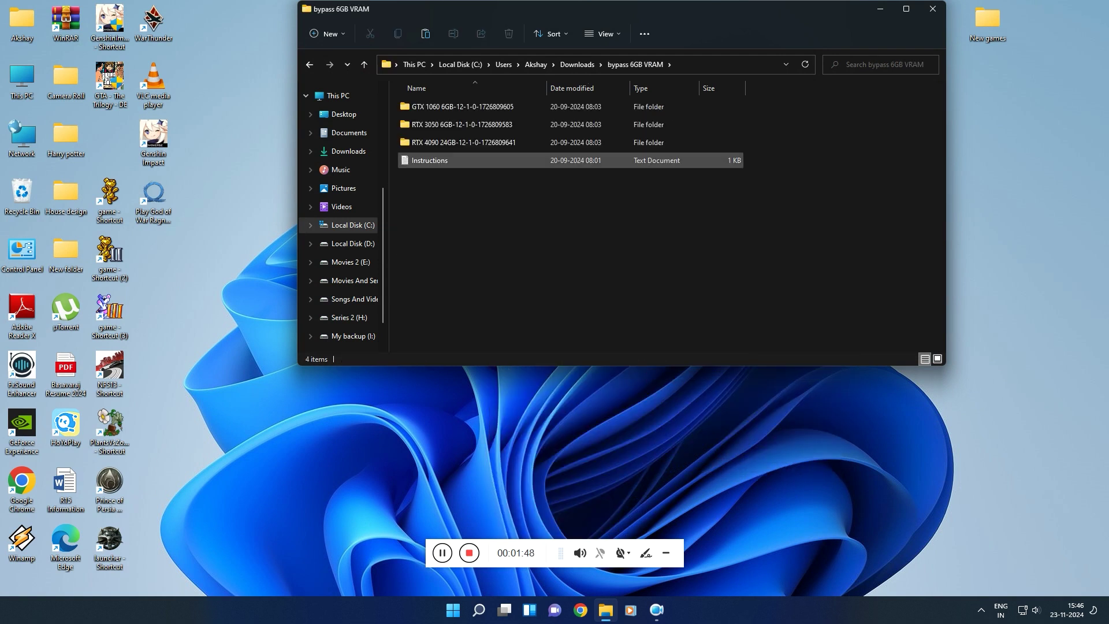
pyautogui.doubleClick(431, 160)
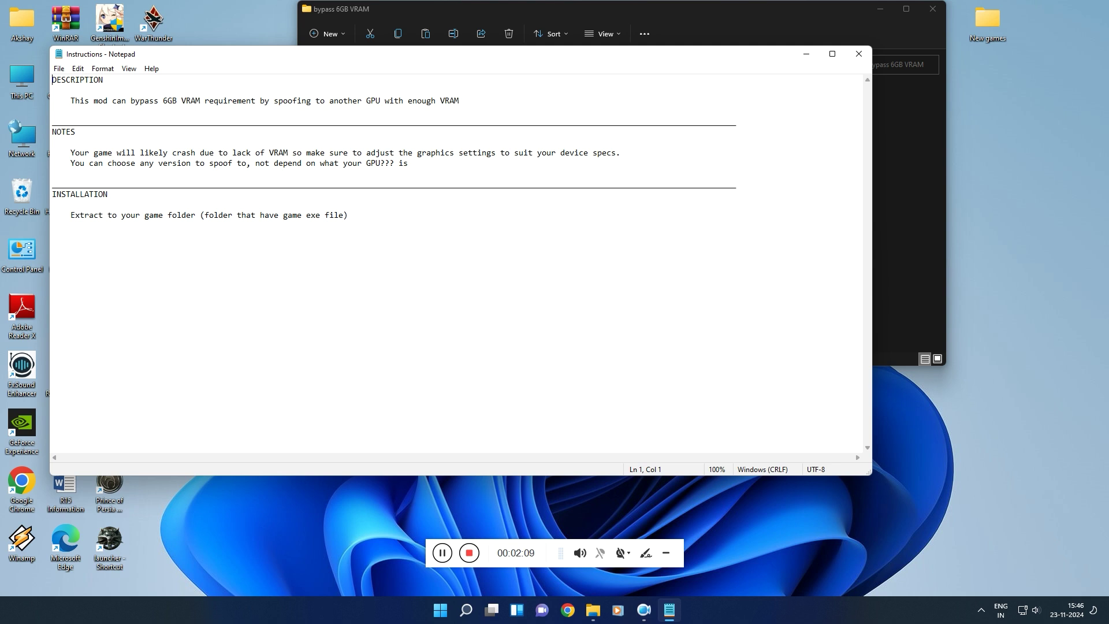
pyautogui.click(859, 54)
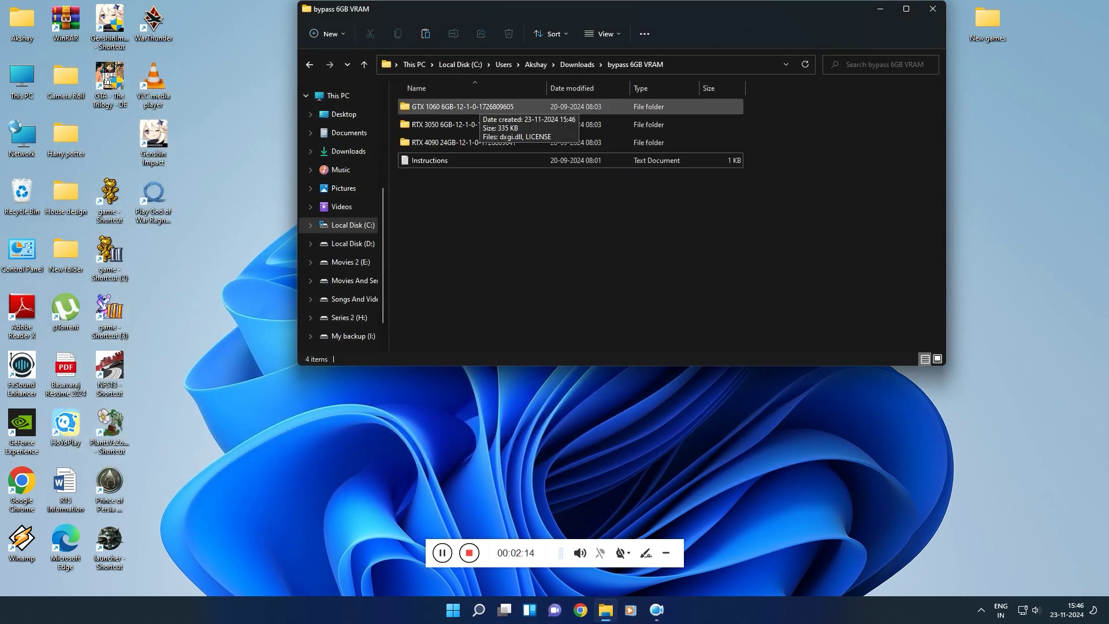
pyautogui.doubleClick(474, 107)
pyautogui.moveTo(717, 151); pyautogui.dragTo(497, 95)
pyautogui.rightClick(437, 105)
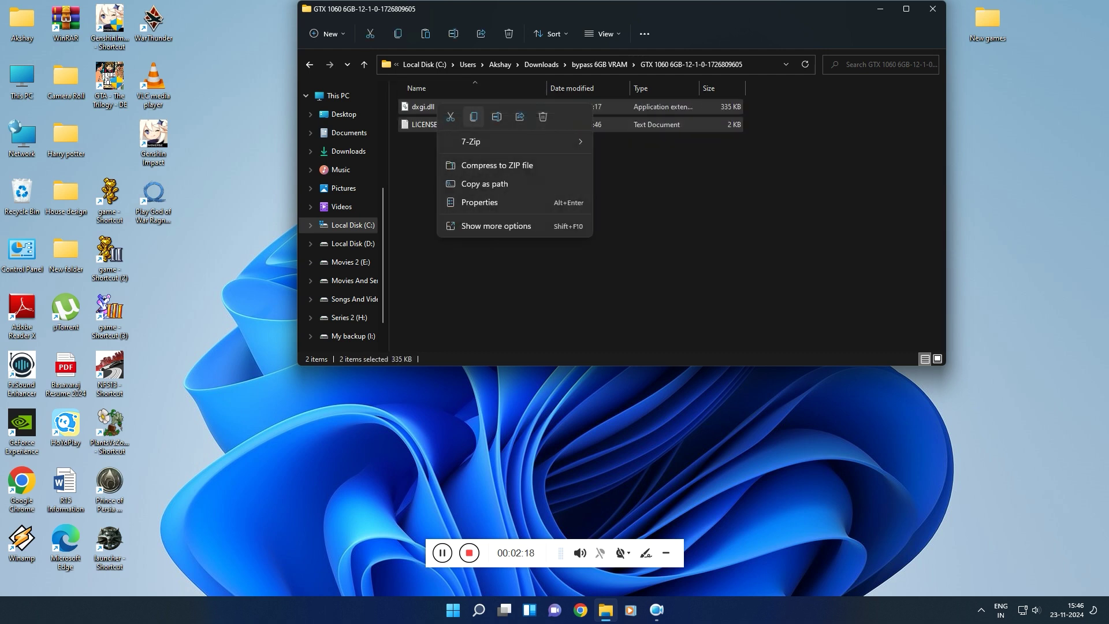
pyautogui.click(474, 117)
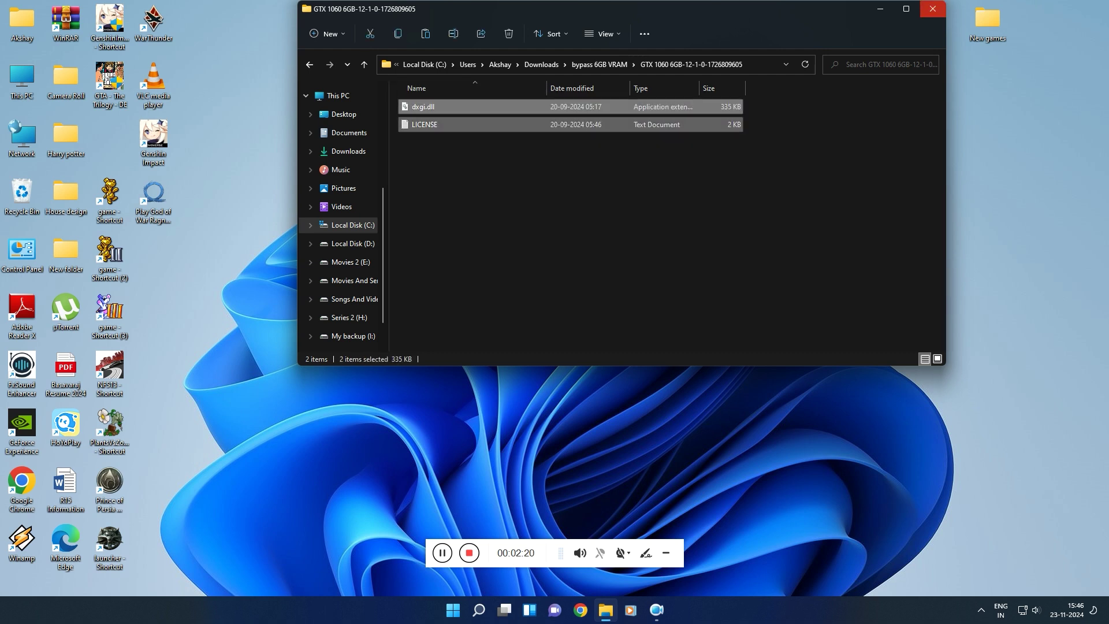
pyautogui.click(933, 8)
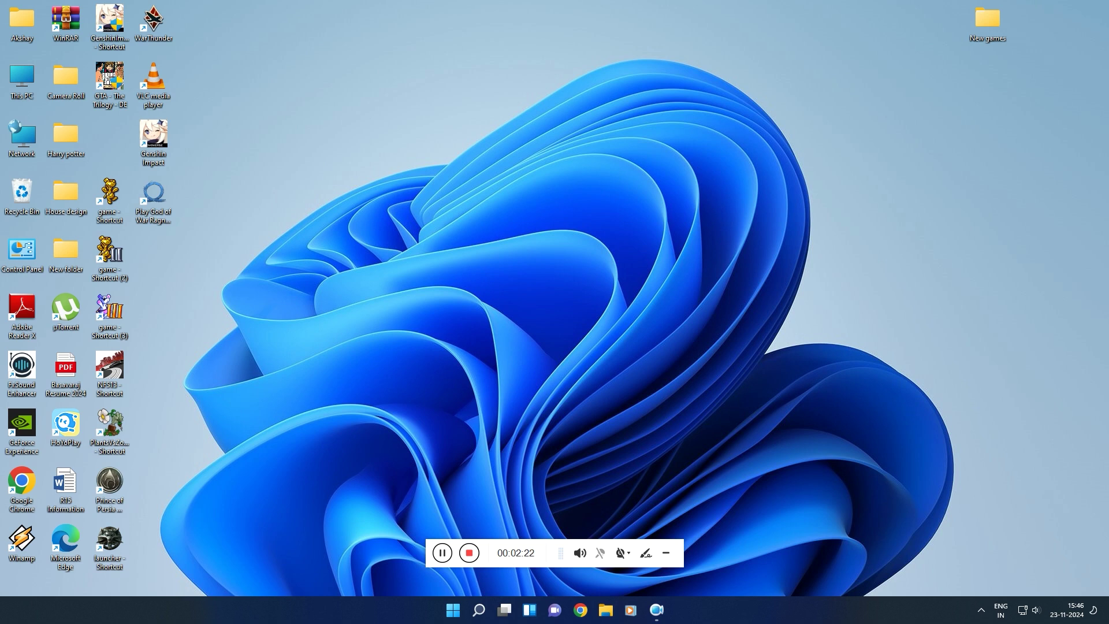
# - Open the file location of the God of War Ragnarok shortcut and paste the copied mod files into the game folder
pyautogui.rightClick(153, 199)
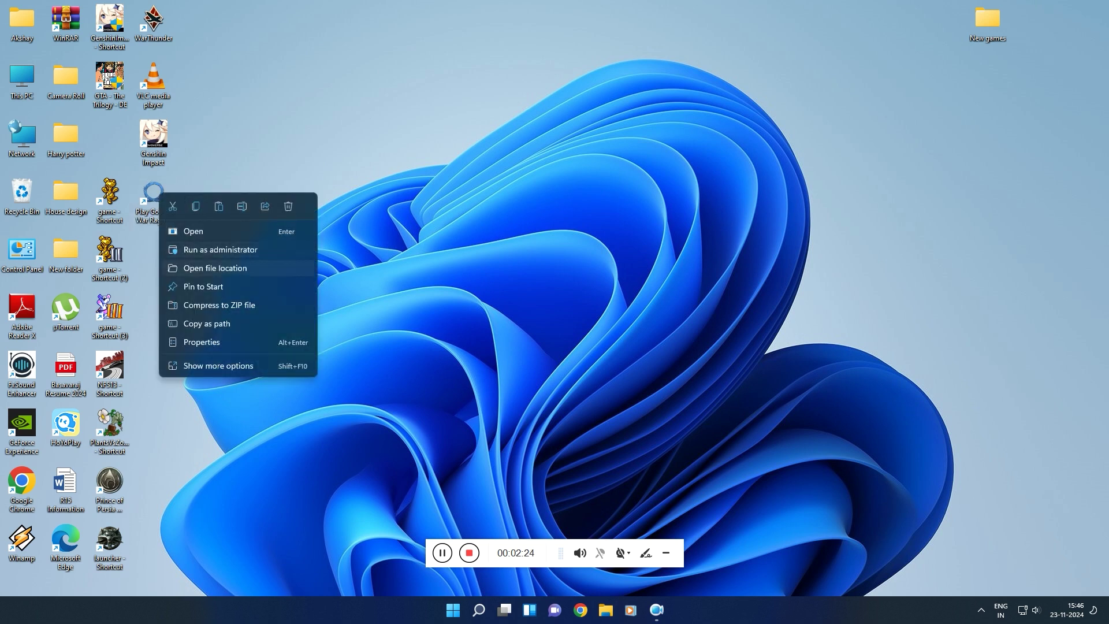
pyautogui.click(202, 267)
pyautogui.rightClick(825, 213)
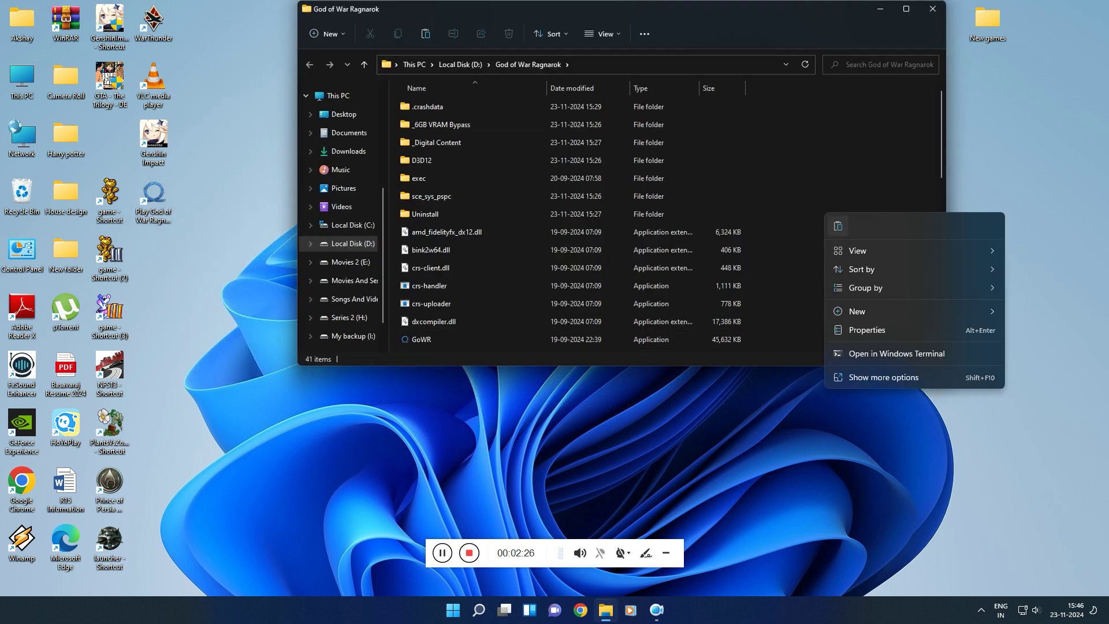
pyautogui.click(838, 228)
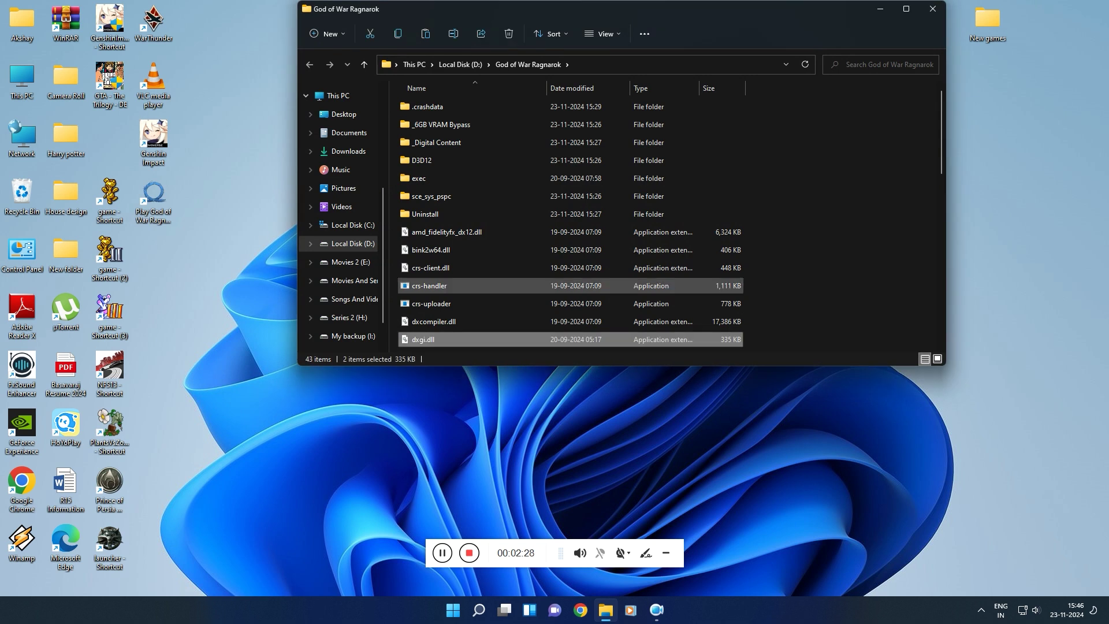
pyautogui.scroll(-9, 570, 287)
pyautogui.scroll(5, 570, 287)
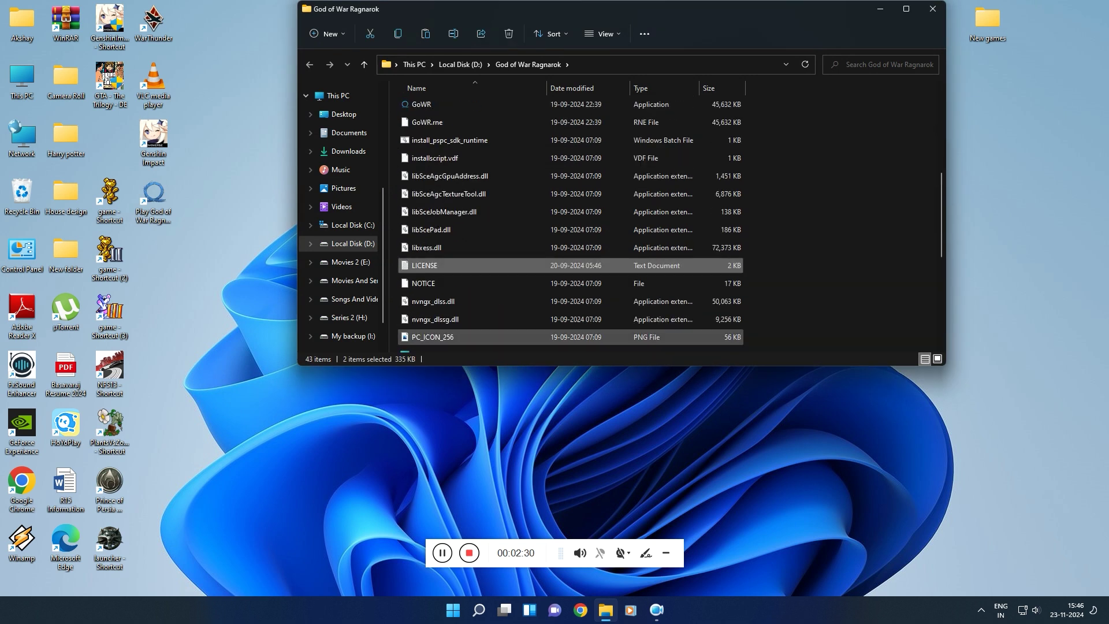
# - Launch God of War Ragnarok from the desktop and choose Quick Start for screen calibration only
pyautogui.click(153, 199)
pyautogui.doubleClick(153, 199)
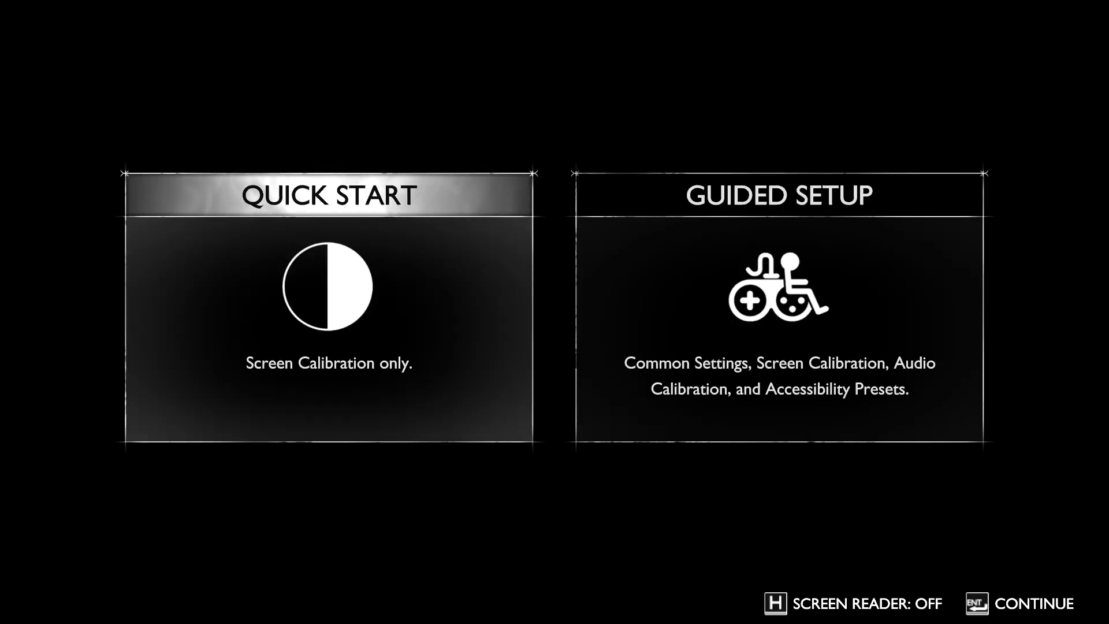
pyautogui.press('Return')
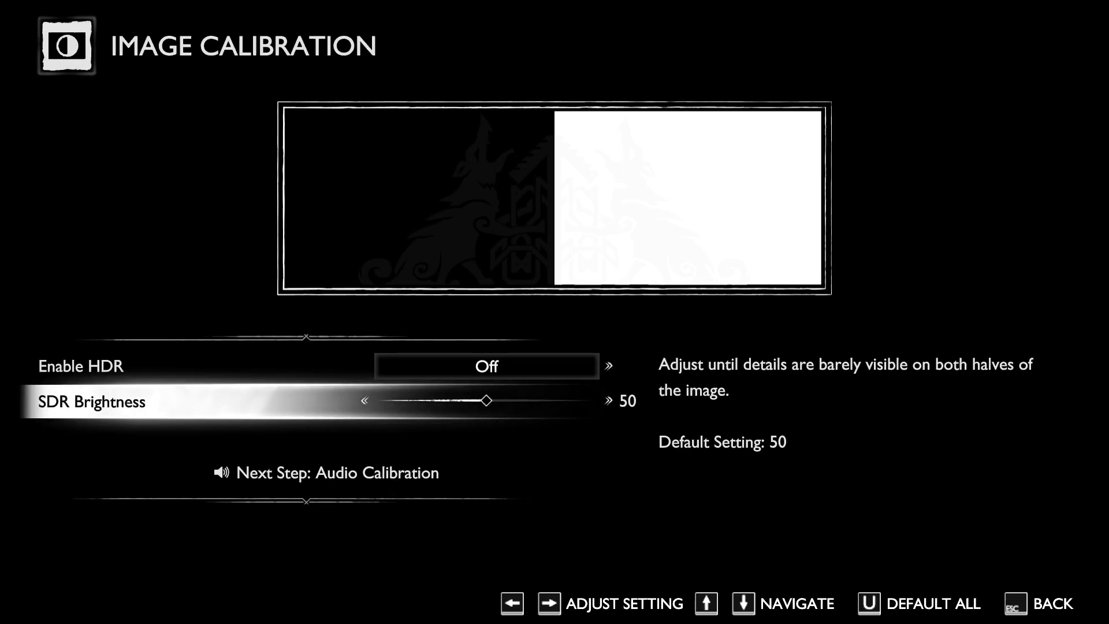
# - Reset the image calibration settings to their default values and return to the setup choice
pyautogui.press('u')
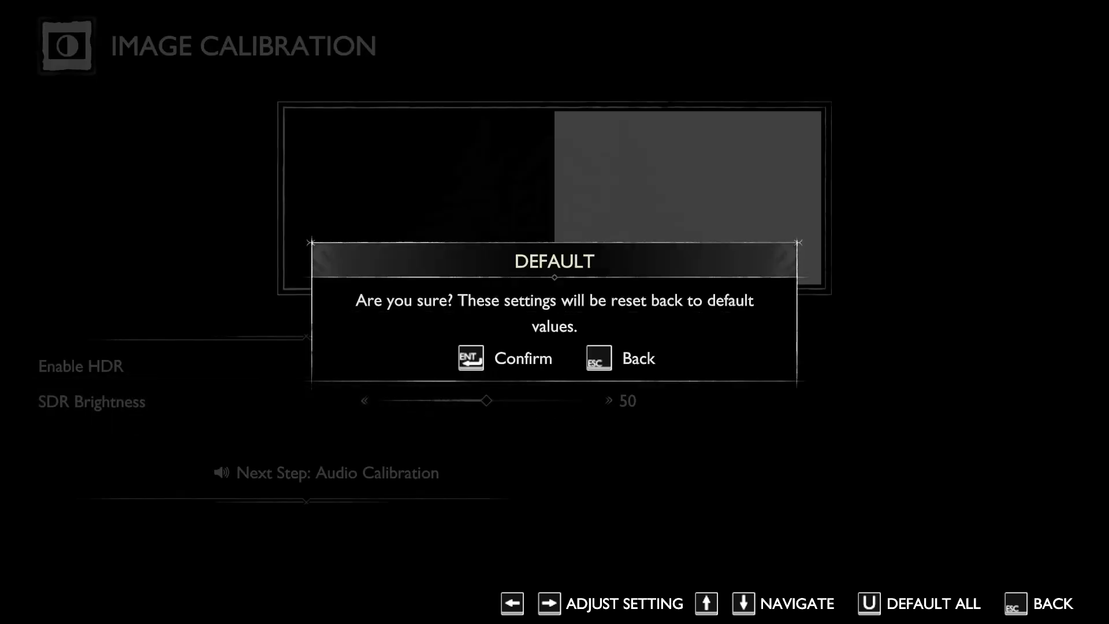
pyautogui.press('Return')
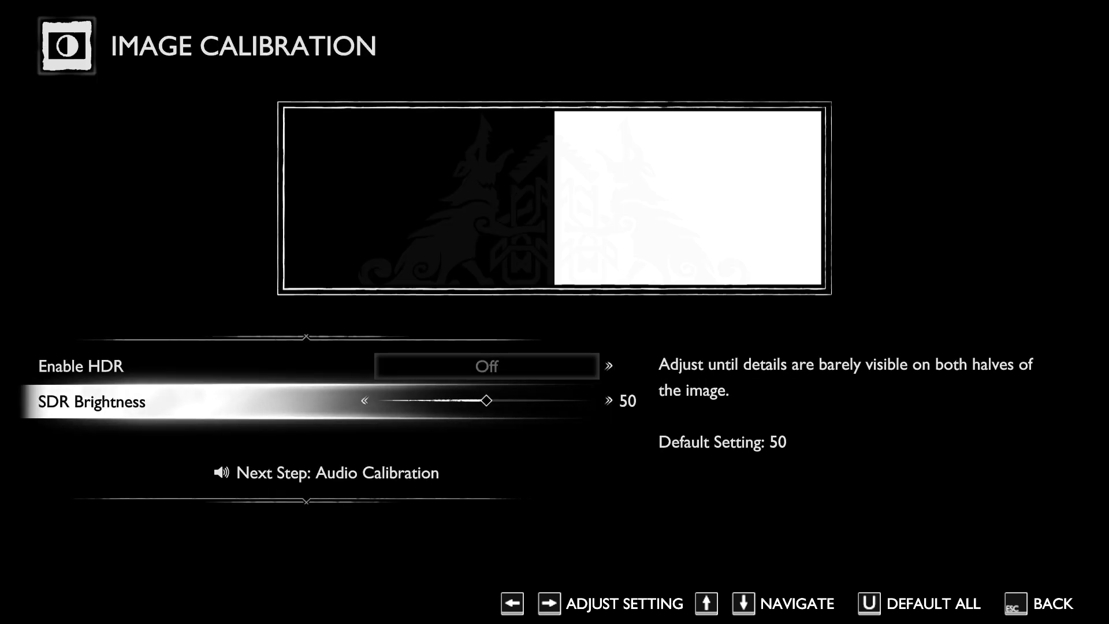
pyautogui.press('Escape')
# - Choose Guided Setup, leave the common settings as they are, and continue to Accessibility Presets and through the following setup pages
pyautogui.press('Right')
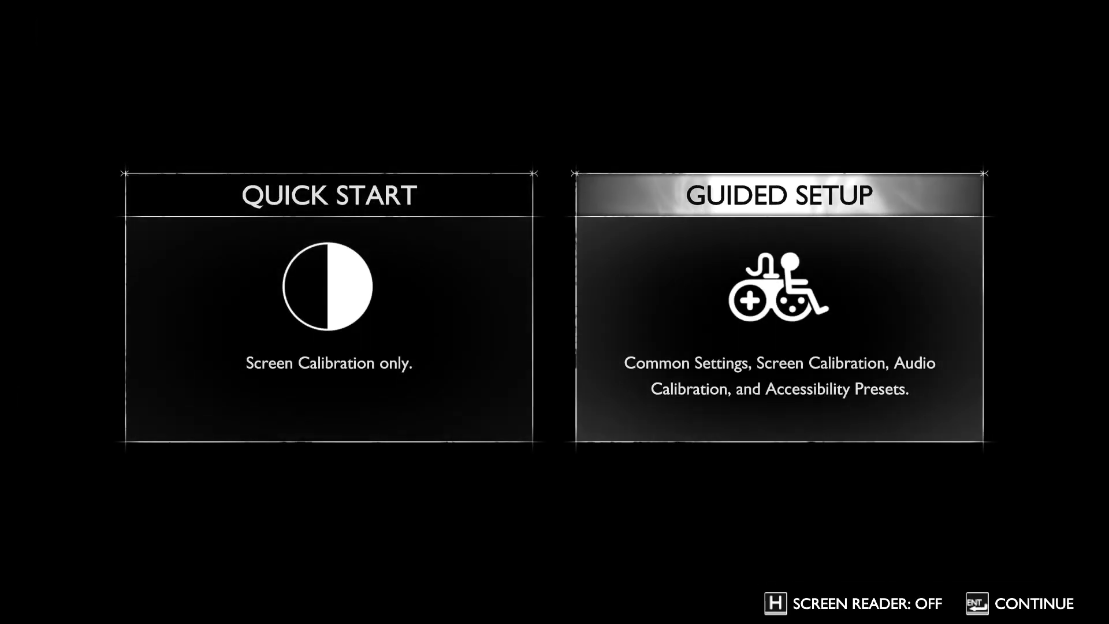
pyautogui.press('Return')
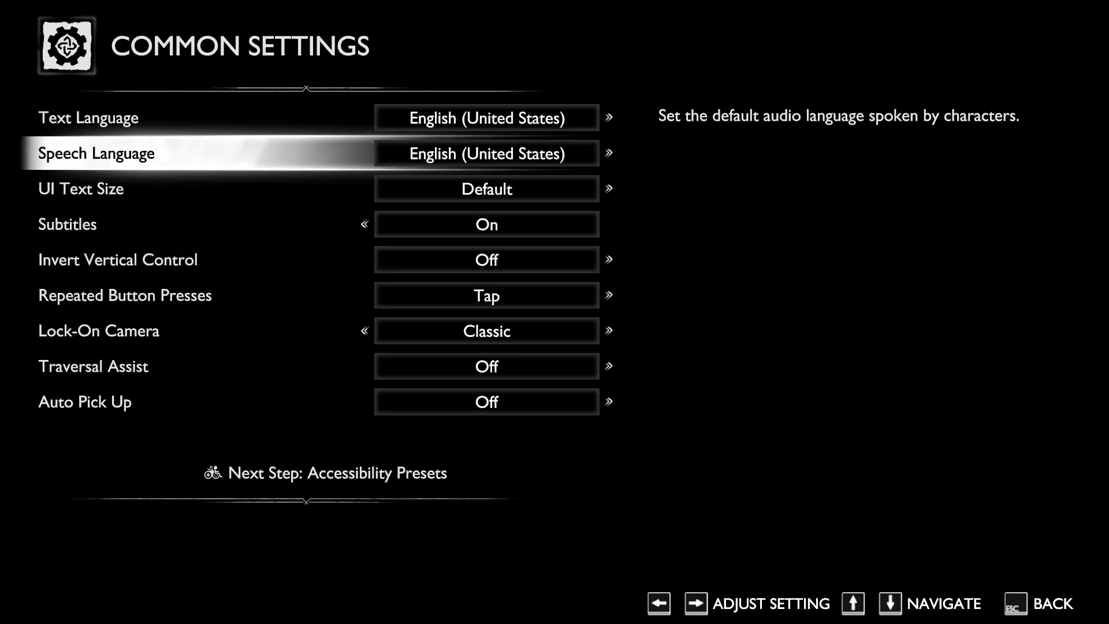
pyautogui.press('Down')
pyautogui.press('Down')
pyautogui.press('Down')
pyautogui.press('Down')
pyautogui.press('Down')
pyautogui.press('Down')
pyautogui.press('Down')
pyautogui.press('Down')
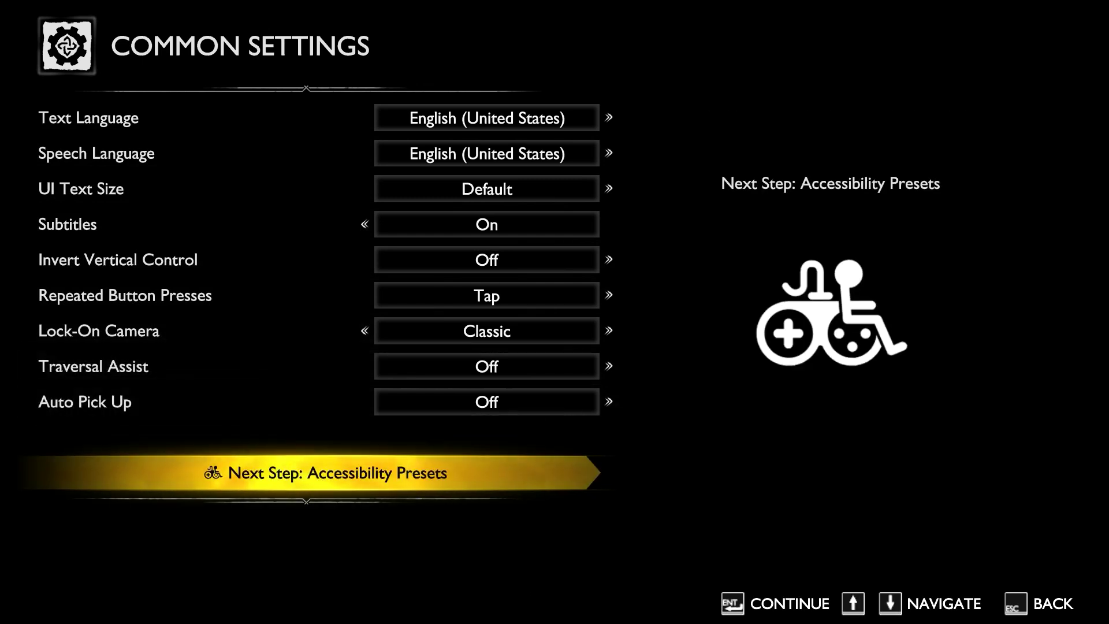
pyautogui.press('Return')
pyautogui.press('Return')
pyautogui.press('Return')
pyautogui.press('Return')
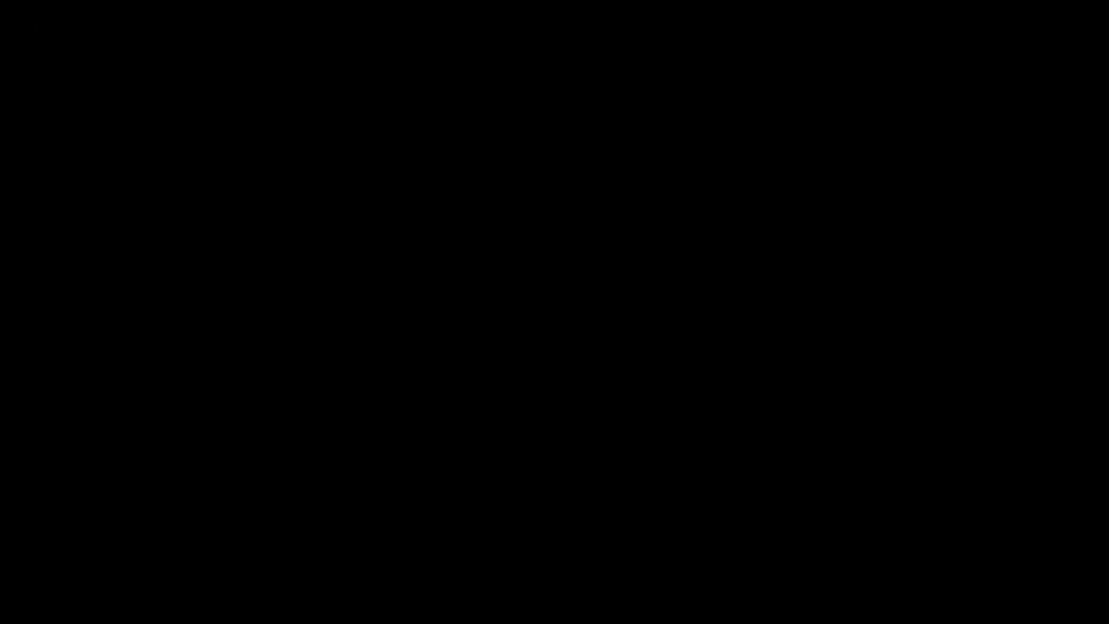